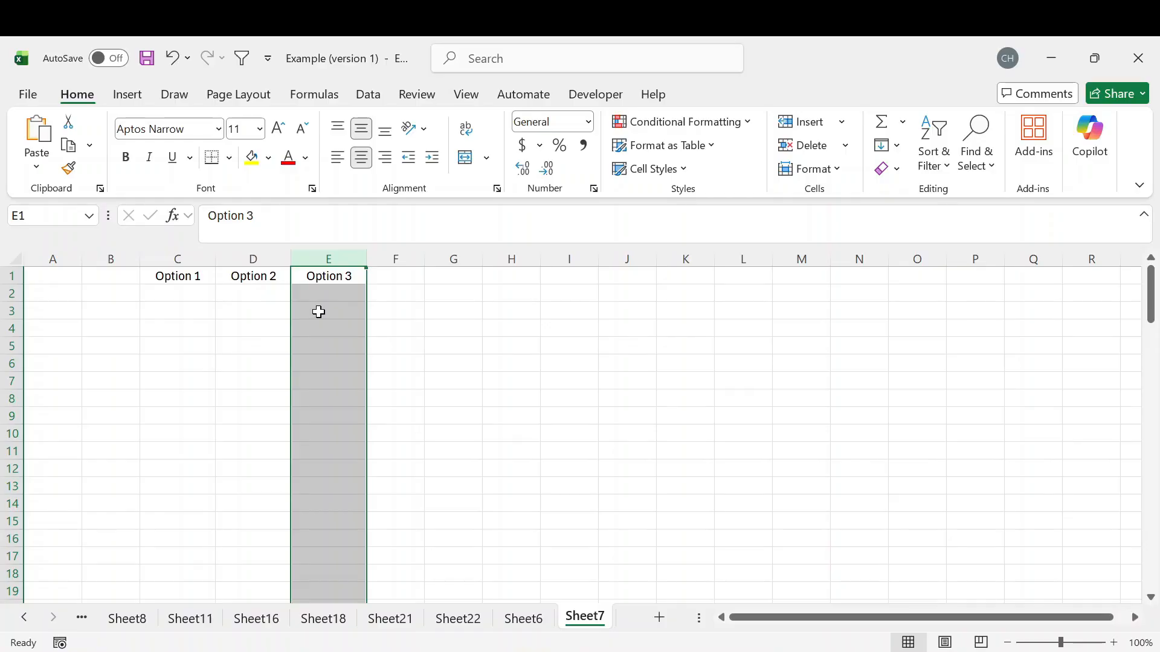
# Step: Enter the numbers 1 through 5 one by one in cells C2 to C6 under Option 1
pyautogui.click(173, 294)
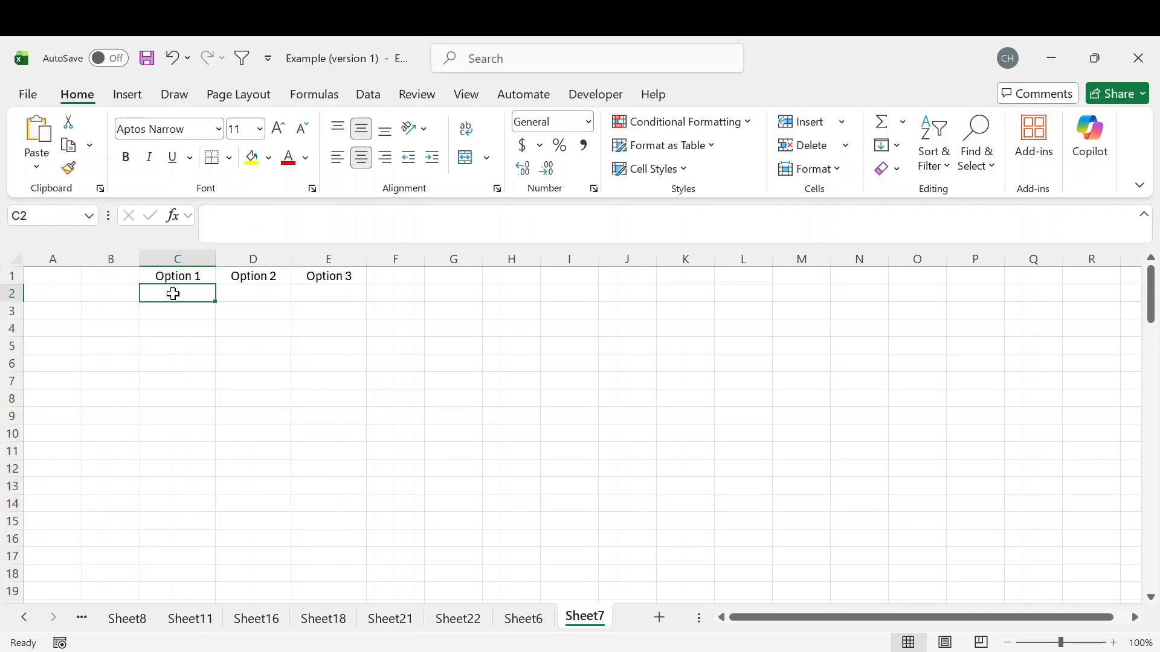
pyautogui.write('1')
pyautogui.press('Return')
pyautogui.write('2')
pyautogui.press('Return')
pyautogui.write('3')
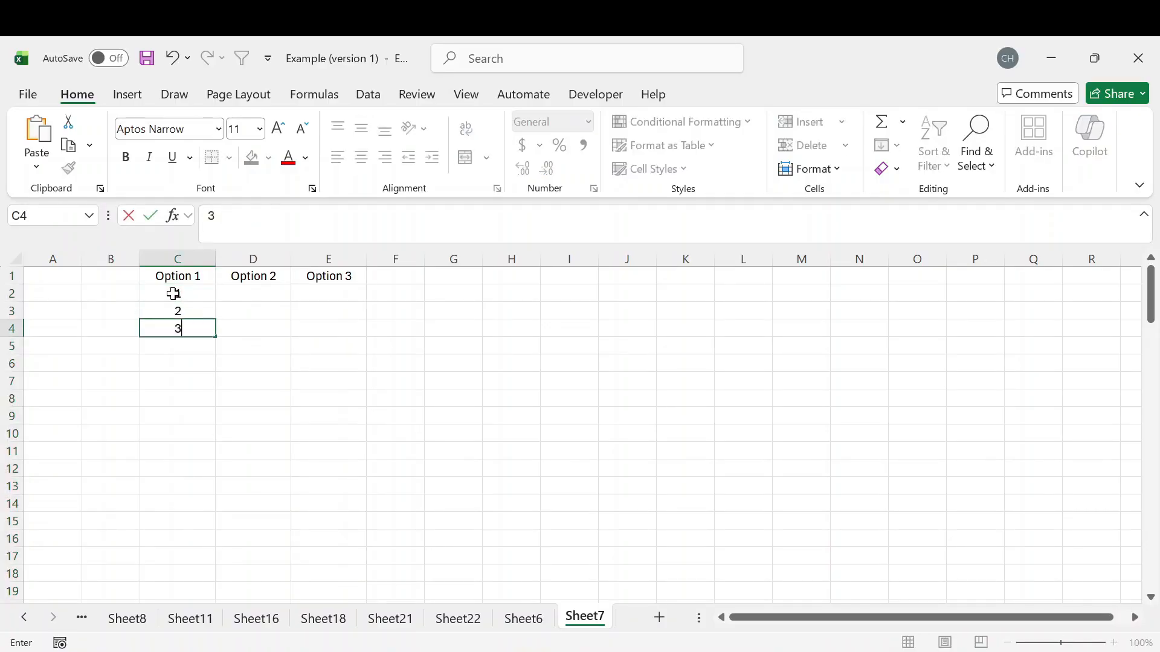
pyautogui.press('Return')
pyautogui.write('4')
pyautogui.press('Return')
pyautogui.write('5')
pyautogui.press('Return')
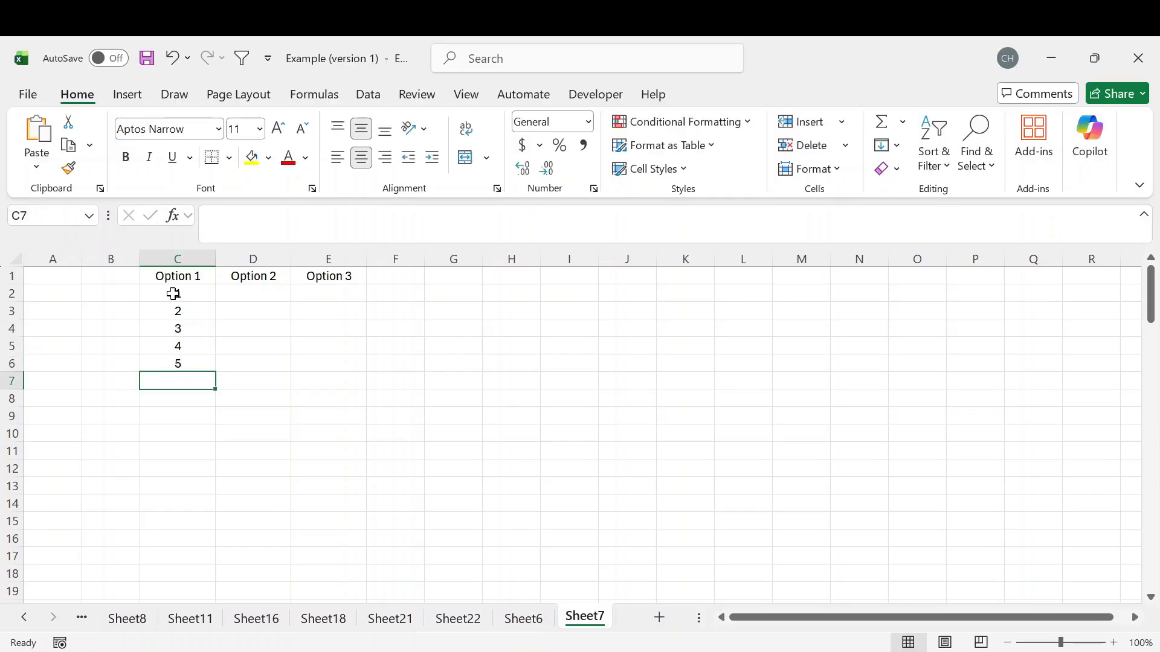
# Step: Clear the numbers 3, 4 and 5 from cells C4 to C6
pyautogui.moveTo(189, 329); pyautogui.dragTo(187, 365)
pyautogui.press('Delete')
pyautogui.click(193, 331)
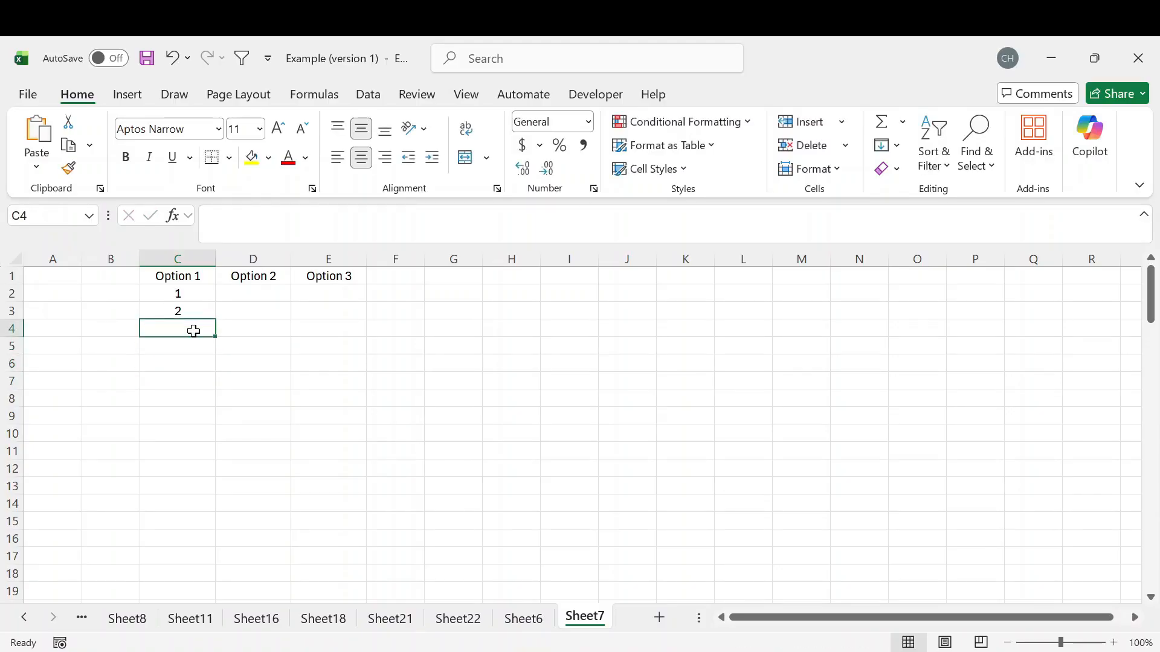
# Step: Extend the 1, 2 pattern in C2:C3 down the column to cell C16
pyautogui.moveTo(194, 293); pyautogui.dragTo(193, 309)
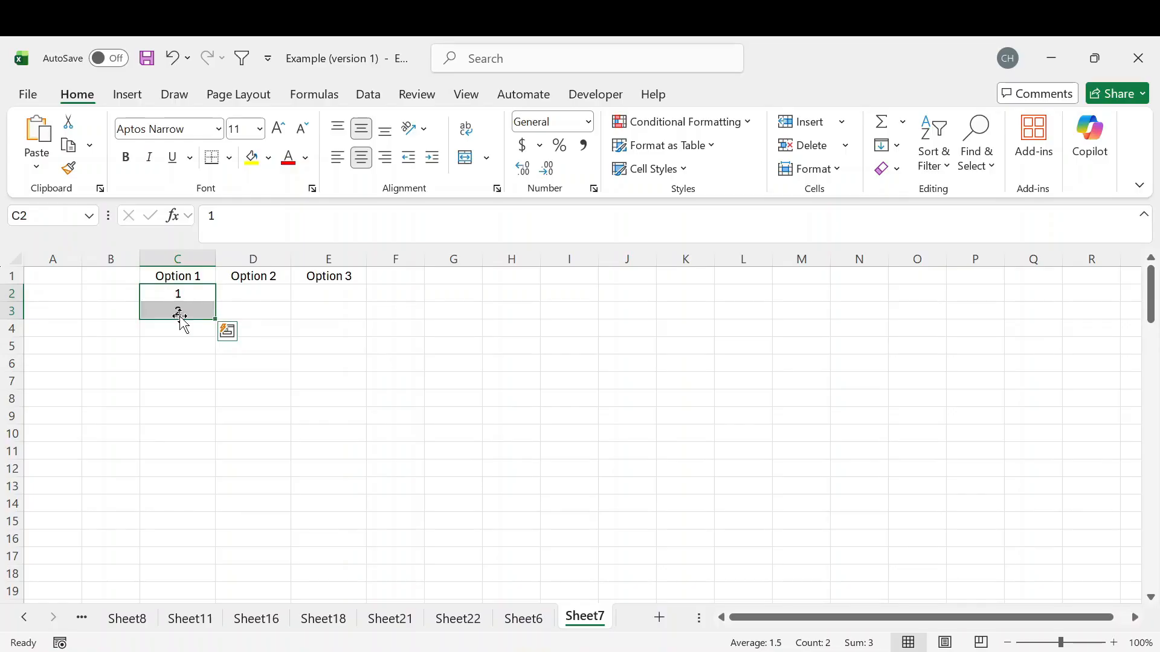
pyautogui.moveTo(215, 318); pyautogui.dragTo(223, 556)
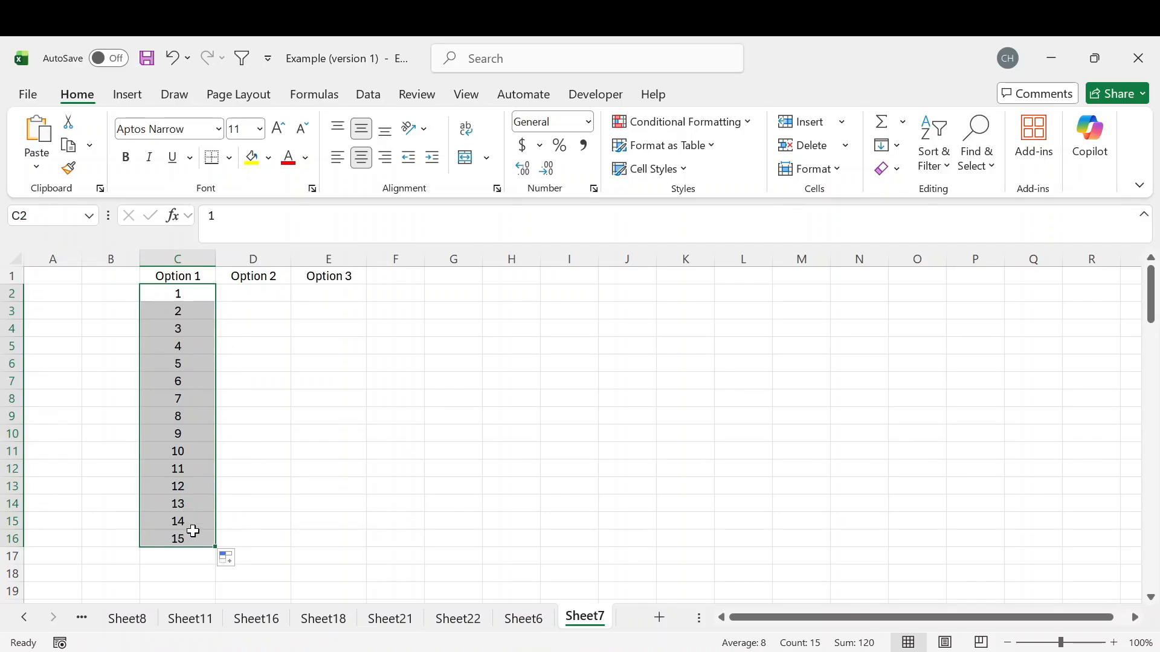
pyautogui.click(181, 381)
pyautogui.click(184, 313)
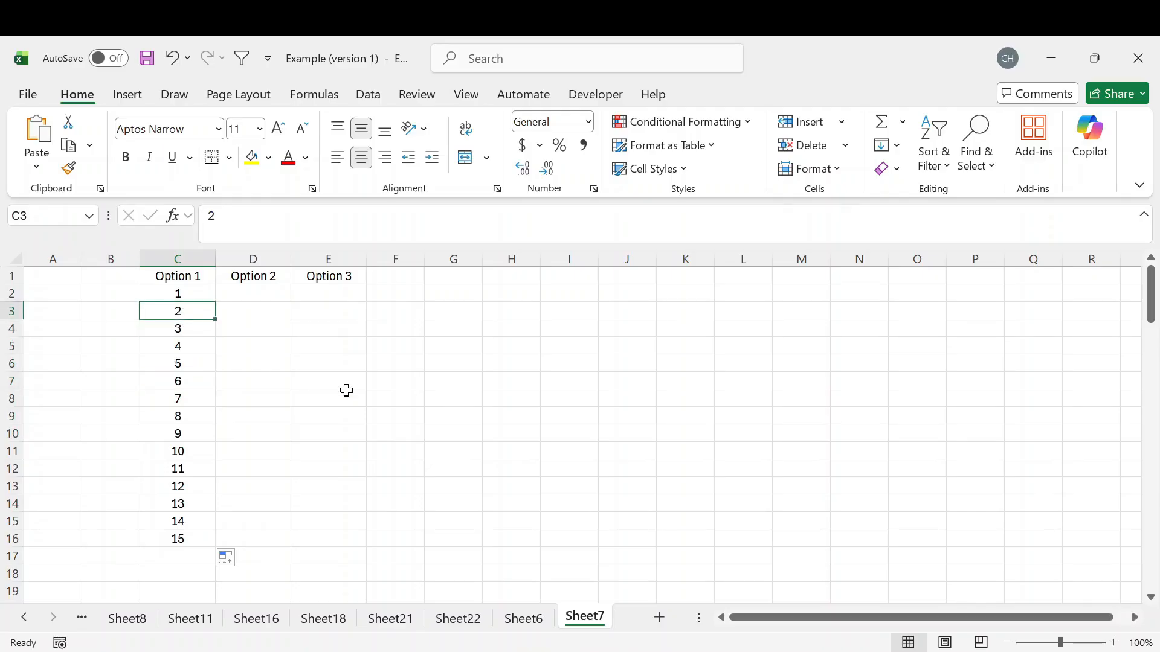
# Step: Change C2 to 0 and C3 to 5, and extend that pattern down to cell C17
pyautogui.press('Up')
pyautogui.write('0')
pyautogui.press('Return')
pyautogui.write('5')
pyautogui.moveTo(184, 290); pyautogui.dragTo(209, 568)
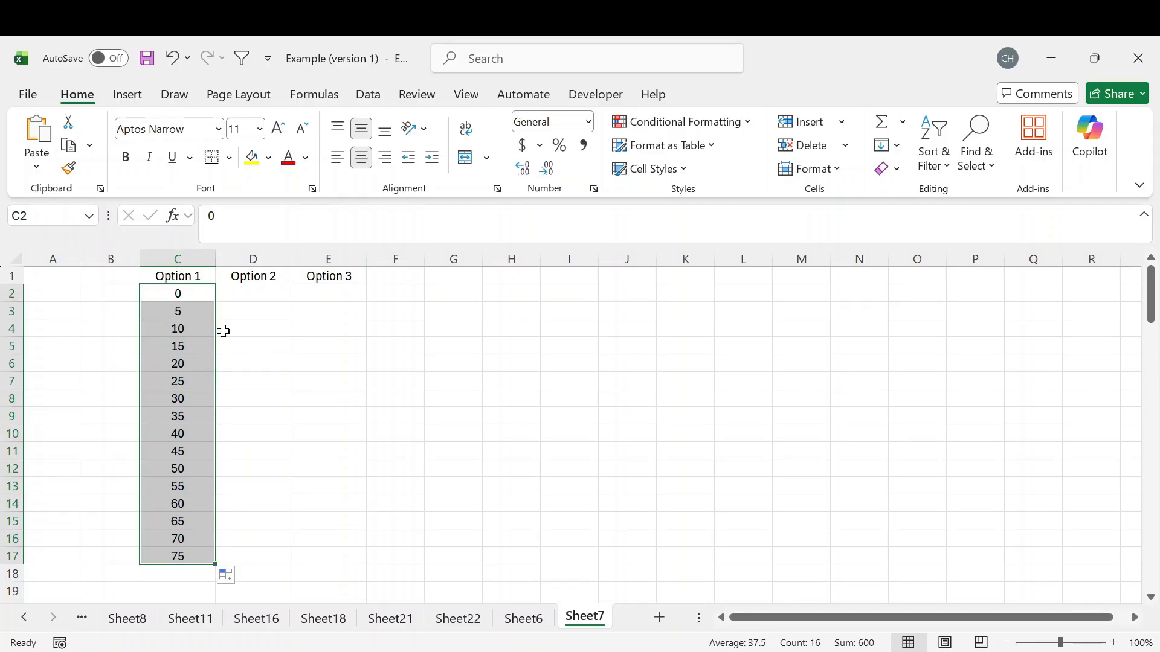
pyautogui.click(251, 295)
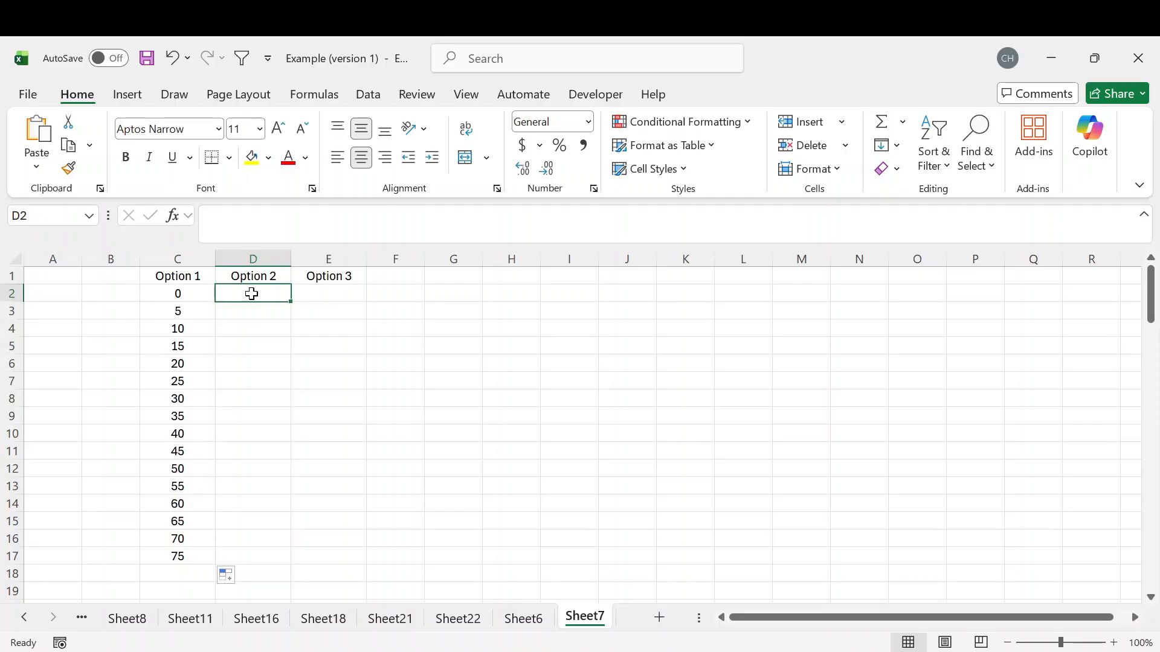
pyautogui.moveTo(252, 294); pyautogui.dragTo(260, 595)
pyautogui.scroll(18, 323, 401)
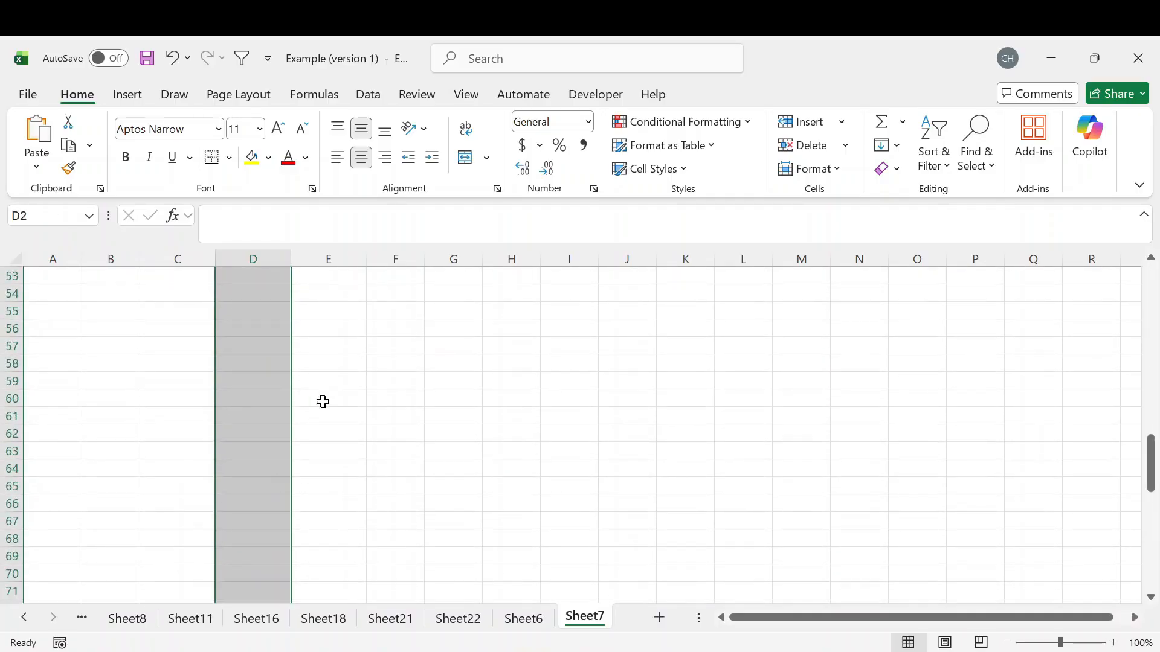
pyautogui.scroll(8, 323, 400)
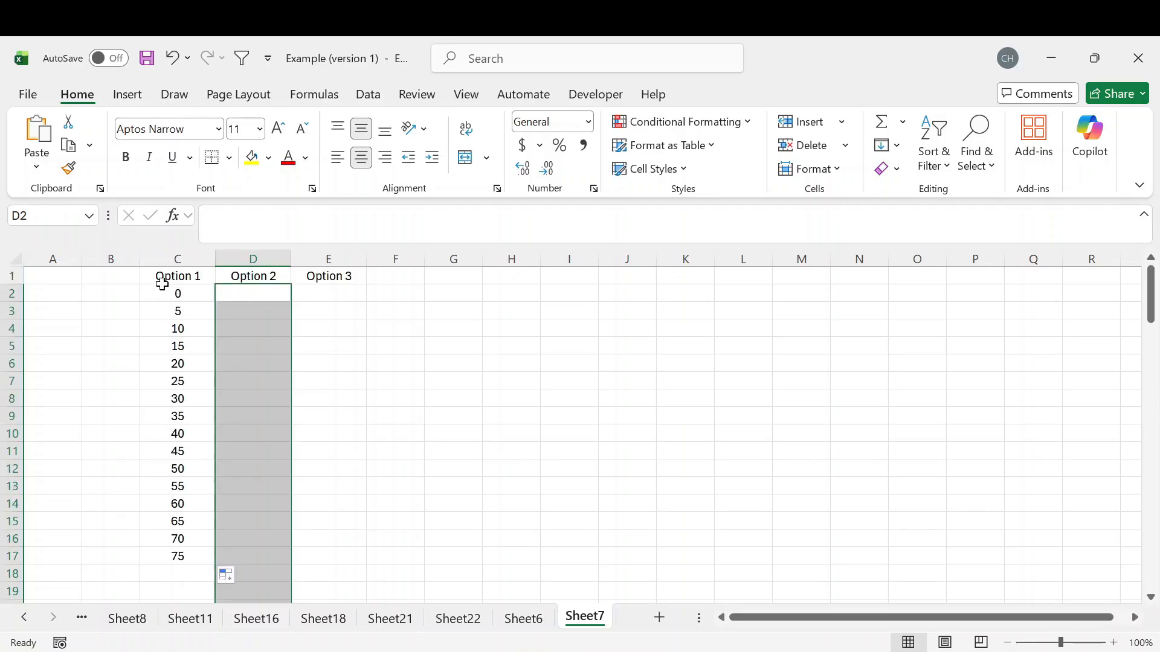
pyautogui.moveTo(179, 293); pyautogui.dragTo(179, 306)
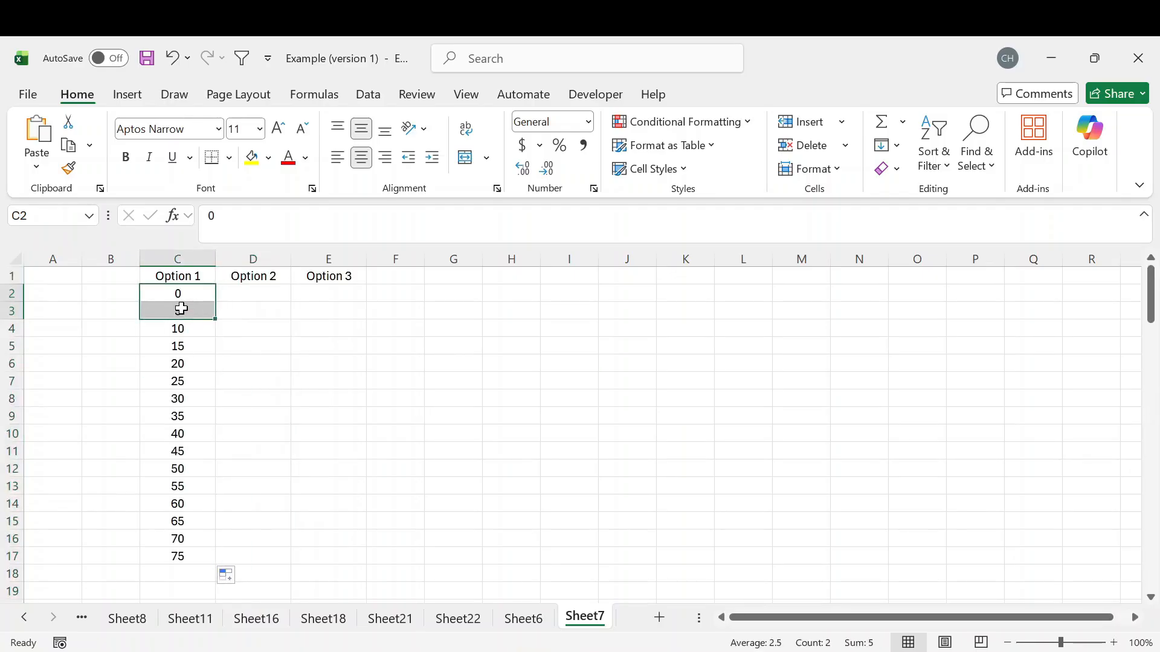
# Step: Enter the starting value 1 in cell D2 under Option 2 and keep that cell selected
pyautogui.click(251, 299)
pyautogui.write('1')
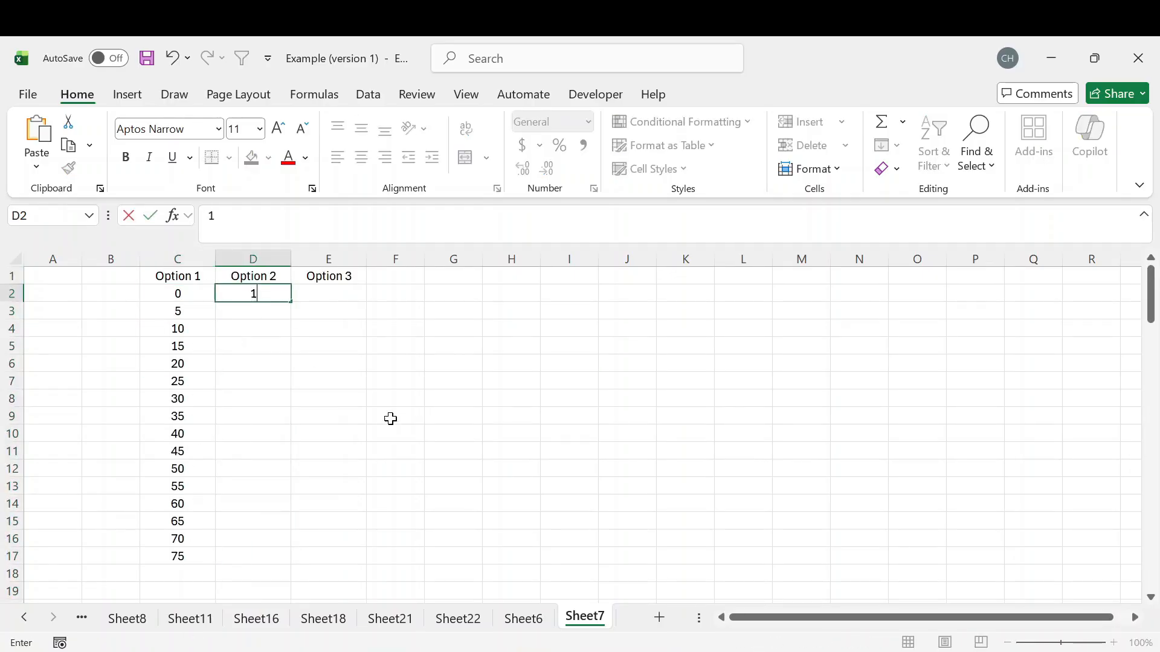
pyautogui.press('Return')
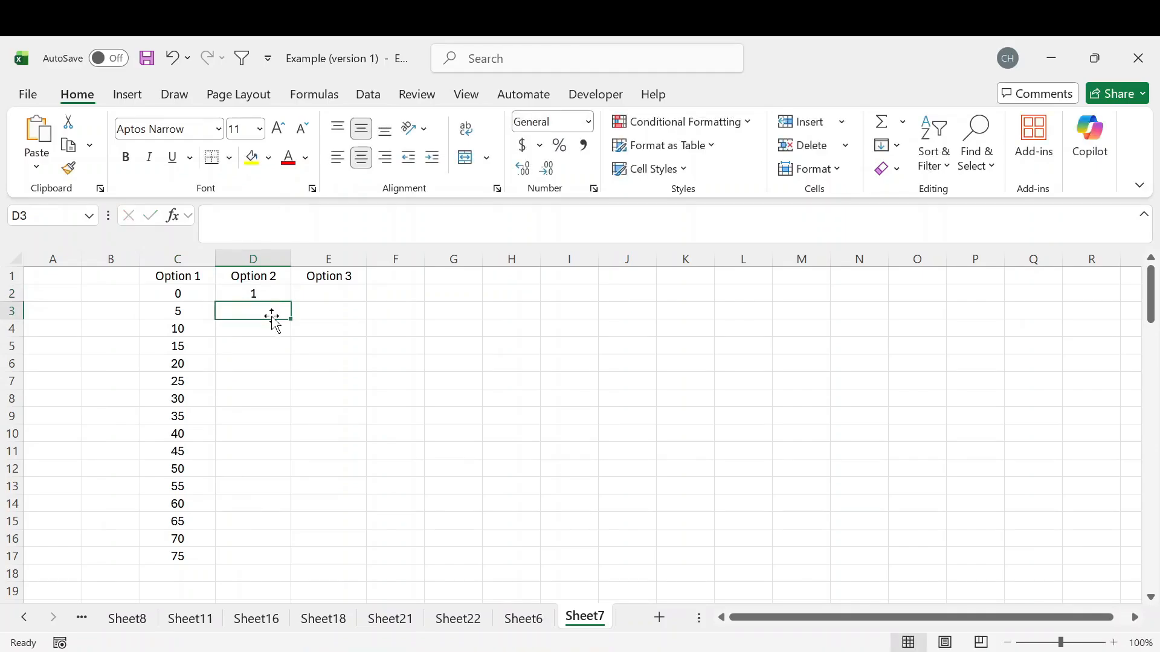
pyautogui.press('Up')
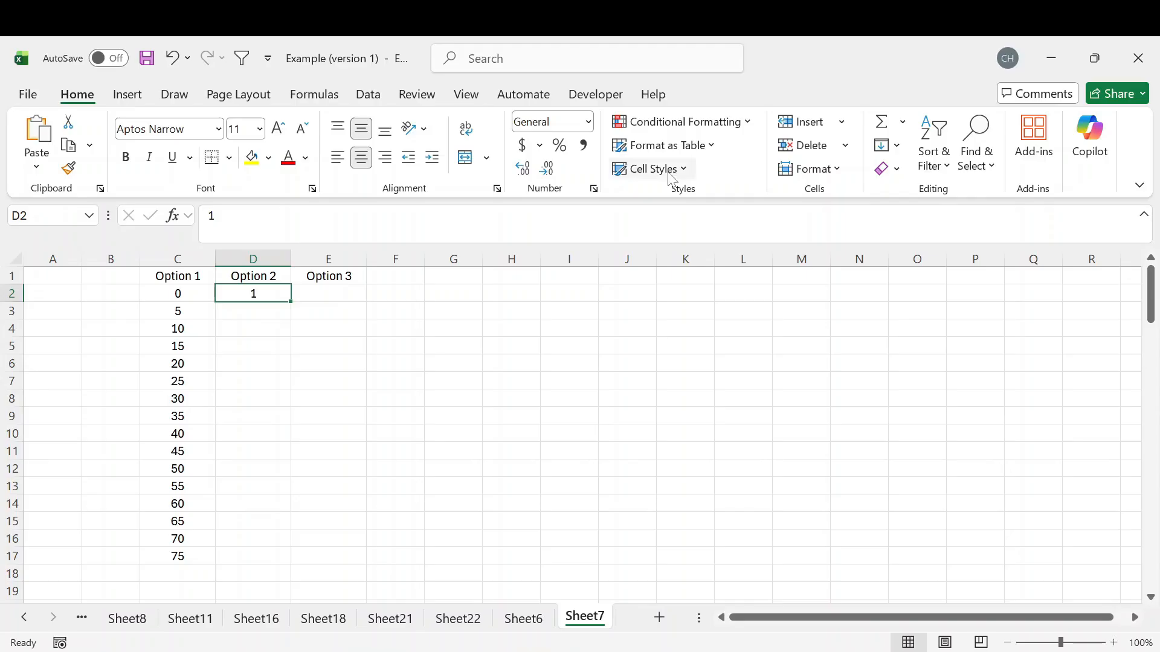
# Step: Fill a linear series down column D from D2, with a step value of 1 and a stop value of 200
pyautogui.click(897, 147)
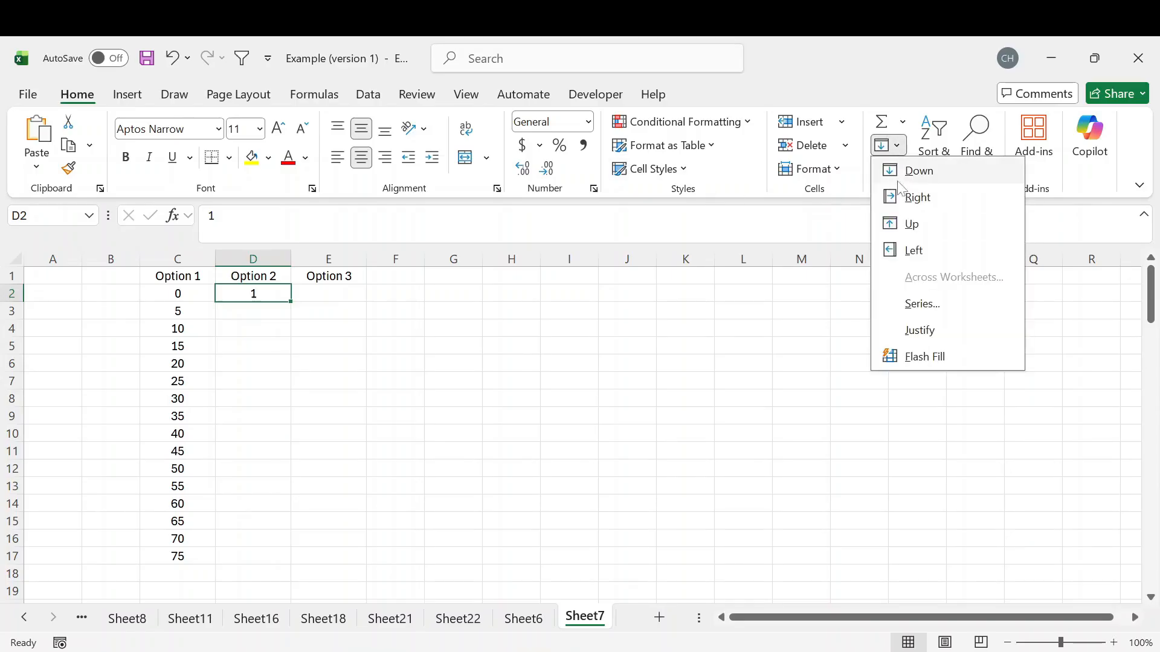
pyautogui.click(921, 302)
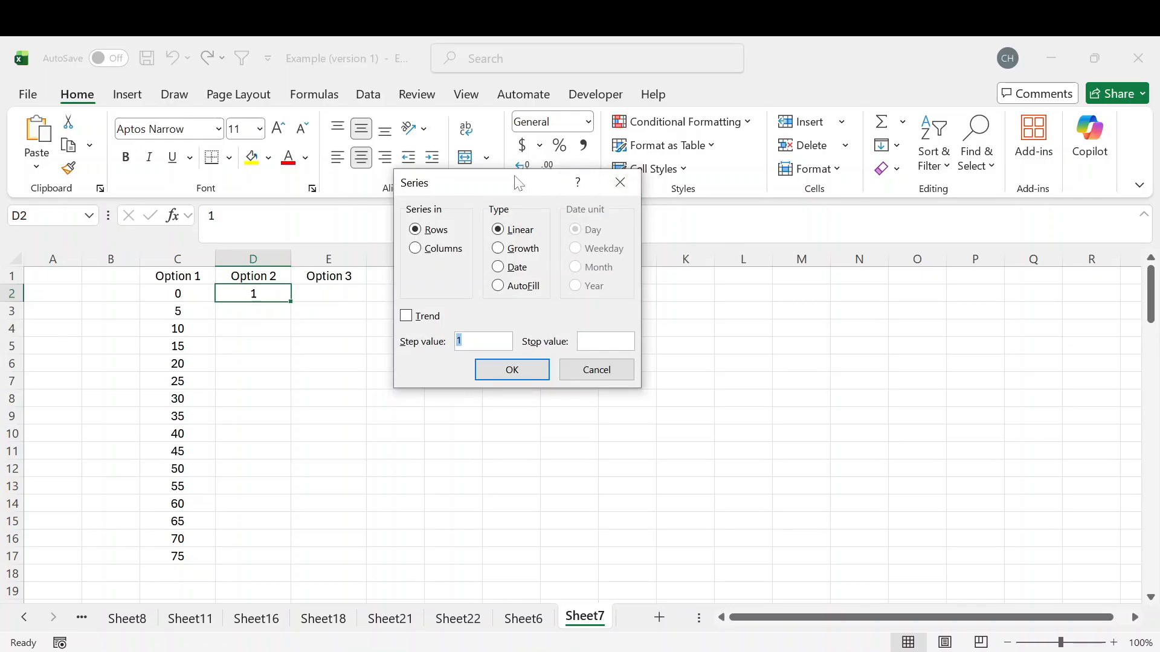
pyautogui.moveTo(513, 184); pyautogui.dragTo(519, 231)
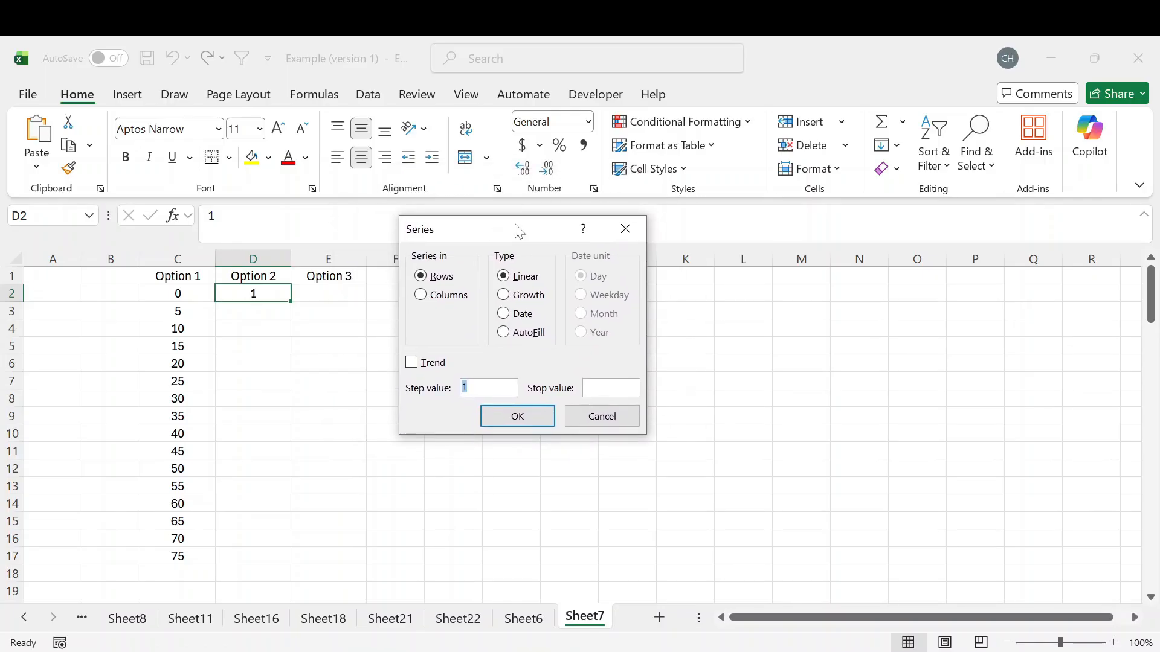
pyautogui.click(422, 295)
pyautogui.click(610, 388)
pyautogui.write('200')
pyautogui.doubleClick(465, 387)
pyautogui.doubleClick(464, 388)
pyautogui.click(518, 416)
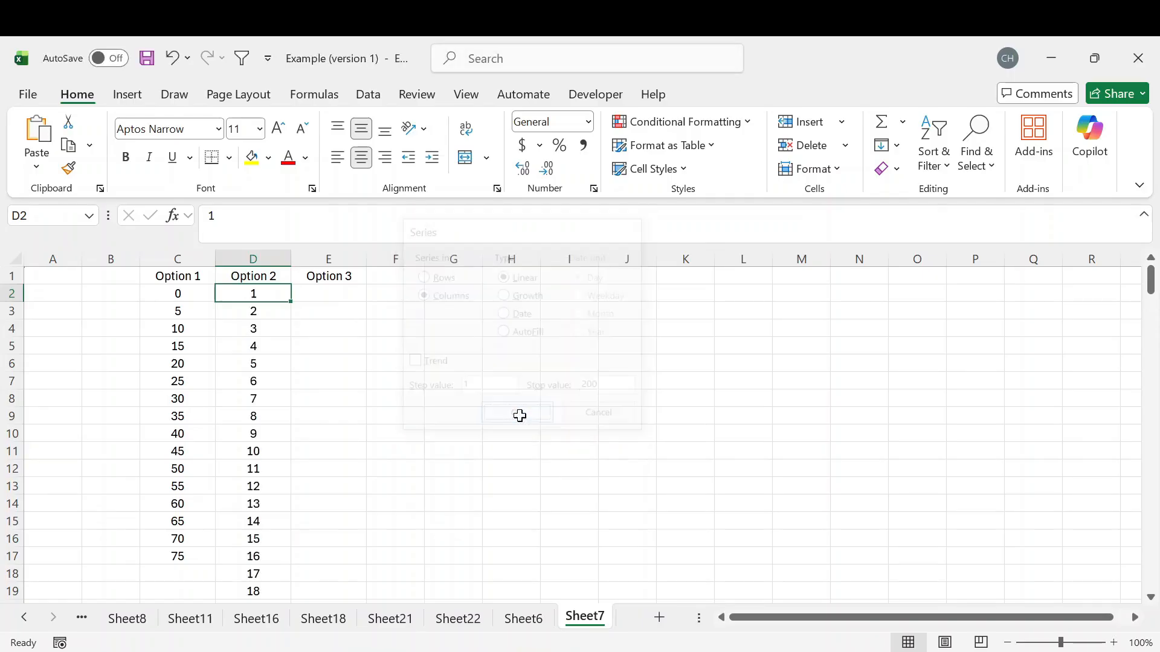
# Step: Examine the last rows of the number series in column D and return to the start of the sheet
pyautogui.click(275, 417)
pyautogui.hotkey('ctrl', 'shift', 'Down')
pyautogui.scroll(-2, 275, 417)
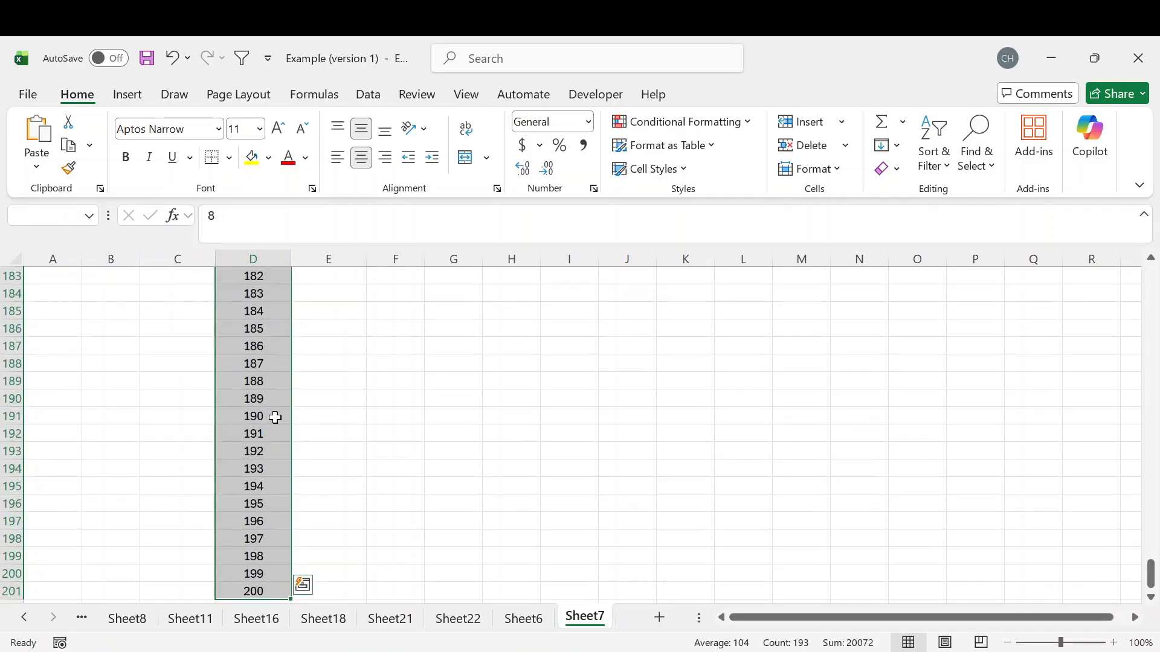
pyautogui.click(257, 539)
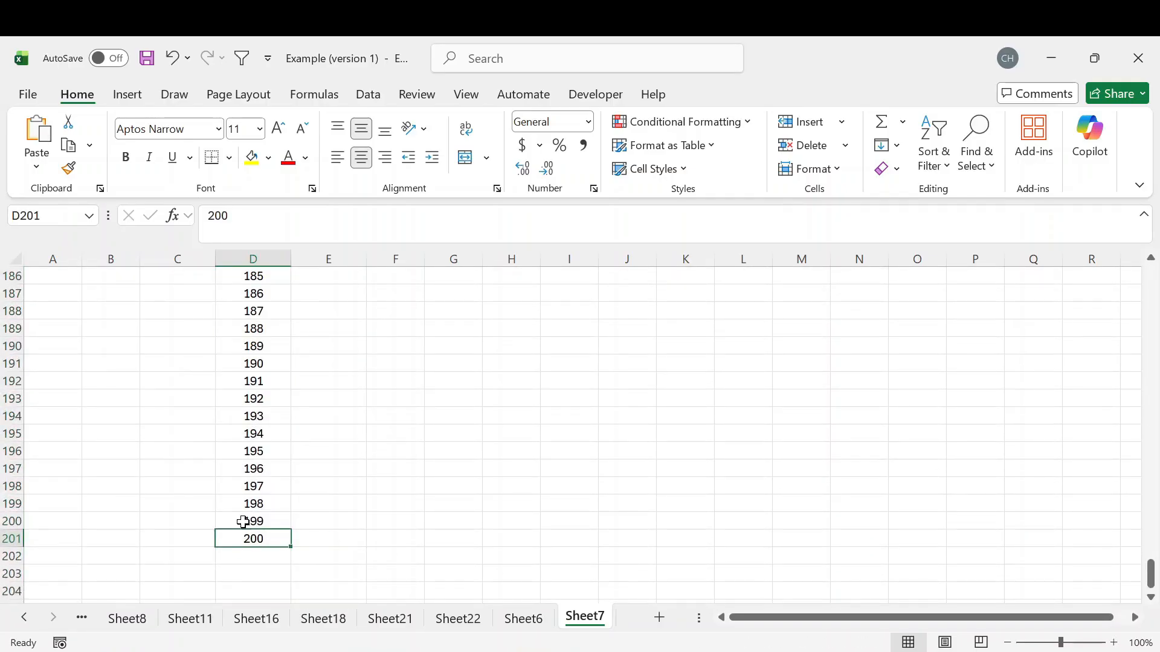
pyautogui.moveTo(259, 530)
pyautogui.mouseDown()
pyautogui.moveTo(260, 415)
pyautogui.moveTo(260, 551)
pyautogui.moveTo(260, 541)
pyautogui.mouseUp()
pyautogui.moveTo(1149, 570); pyautogui.dragTo(1149, 277)
# Step: Enter the formula =SEQUENCE(1000) in cell E2 under Option 3
pyautogui.click(326, 299)
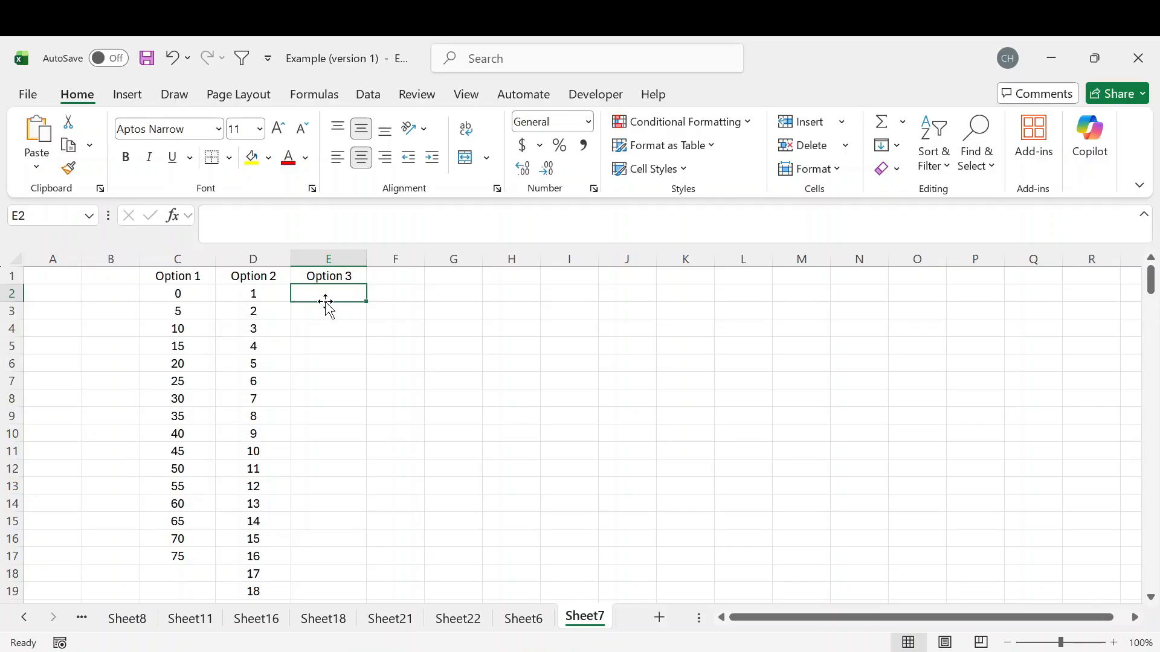
pyautogui.write('=seq')
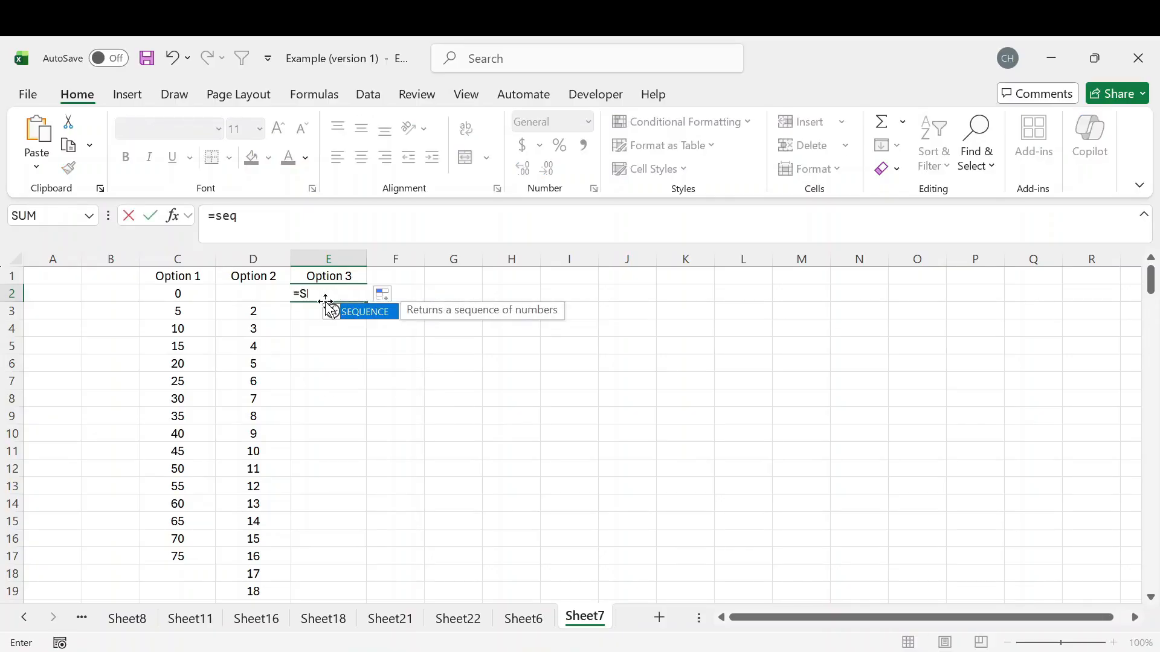
pyautogui.press('Tab')
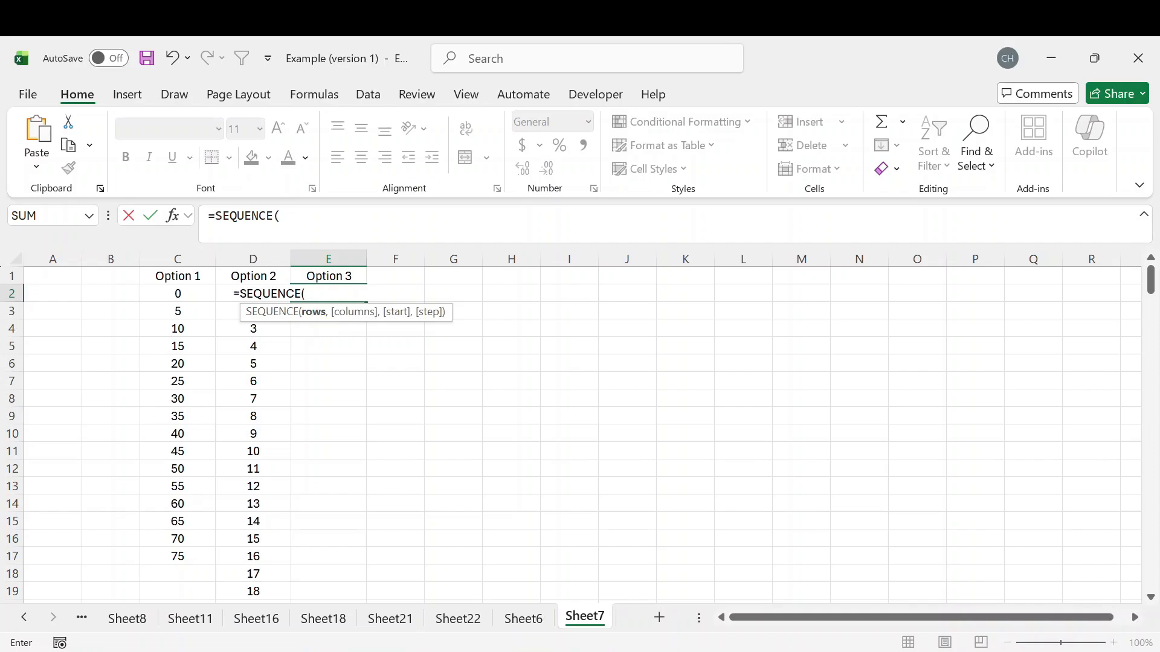
pyautogui.write('1000')
pyautogui.press('Return')
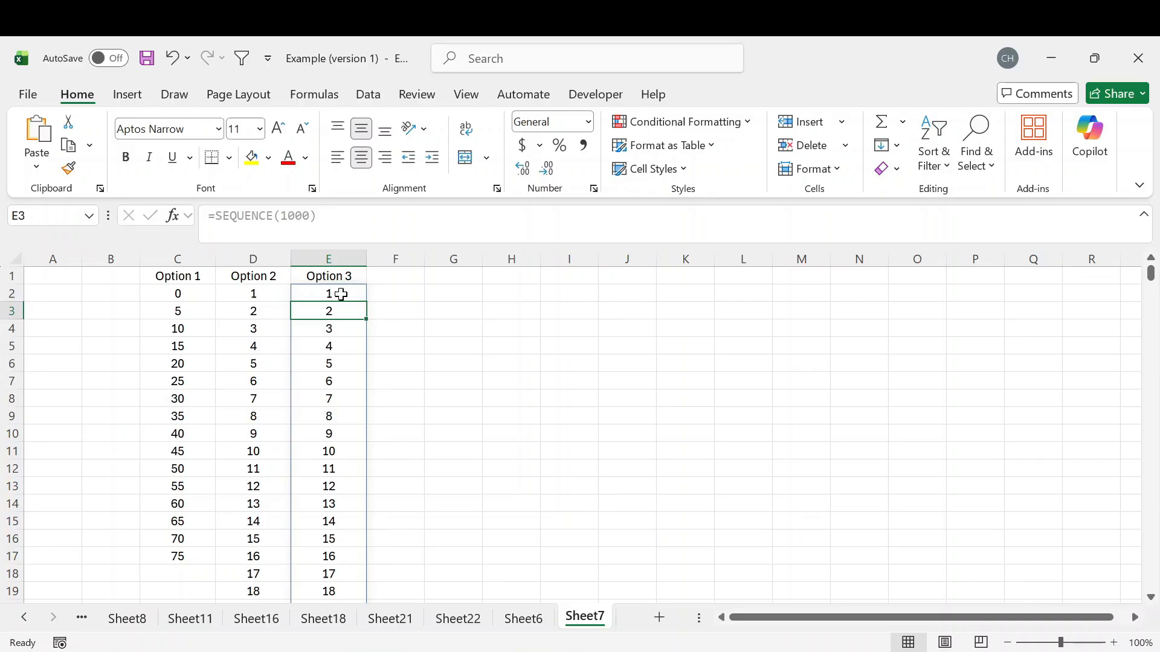
# Step: Check the generated sequence down to its last row and clear the formula from cell E2
pyautogui.click(344, 292)
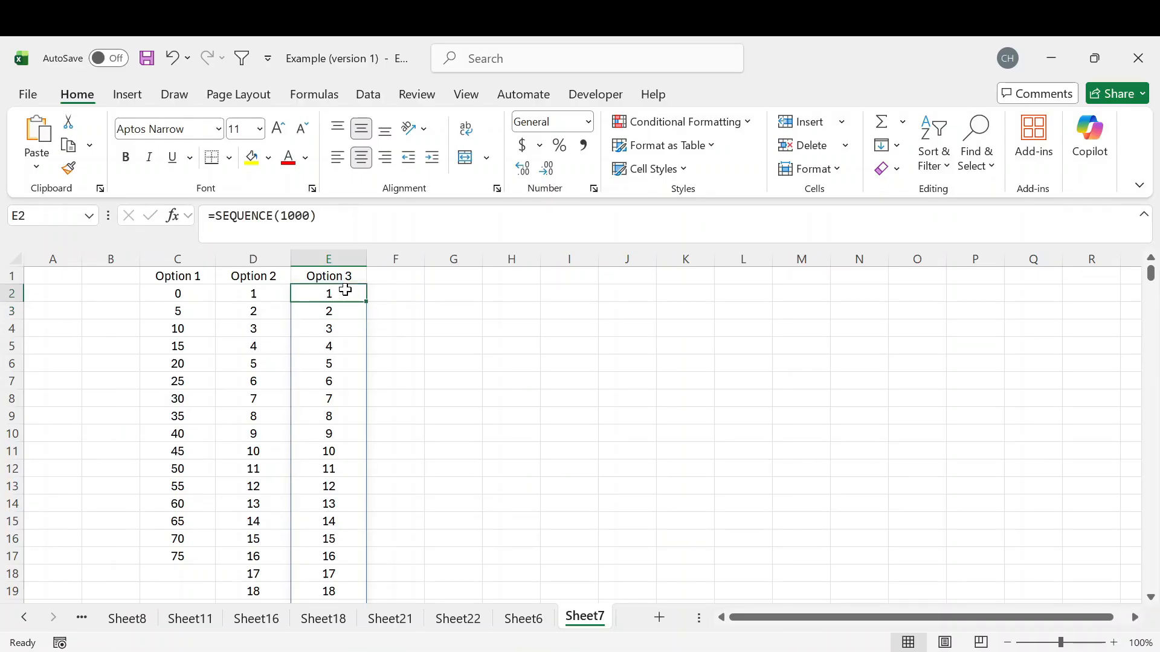
pyautogui.hotkey('ctrl', 'shift', 'Down')
pyautogui.scroll(-2, 421, 411)
pyautogui.hotkey('ctrl', 'Up')
pyautogui.click(345, 293)
pyautogui.press('Delete')
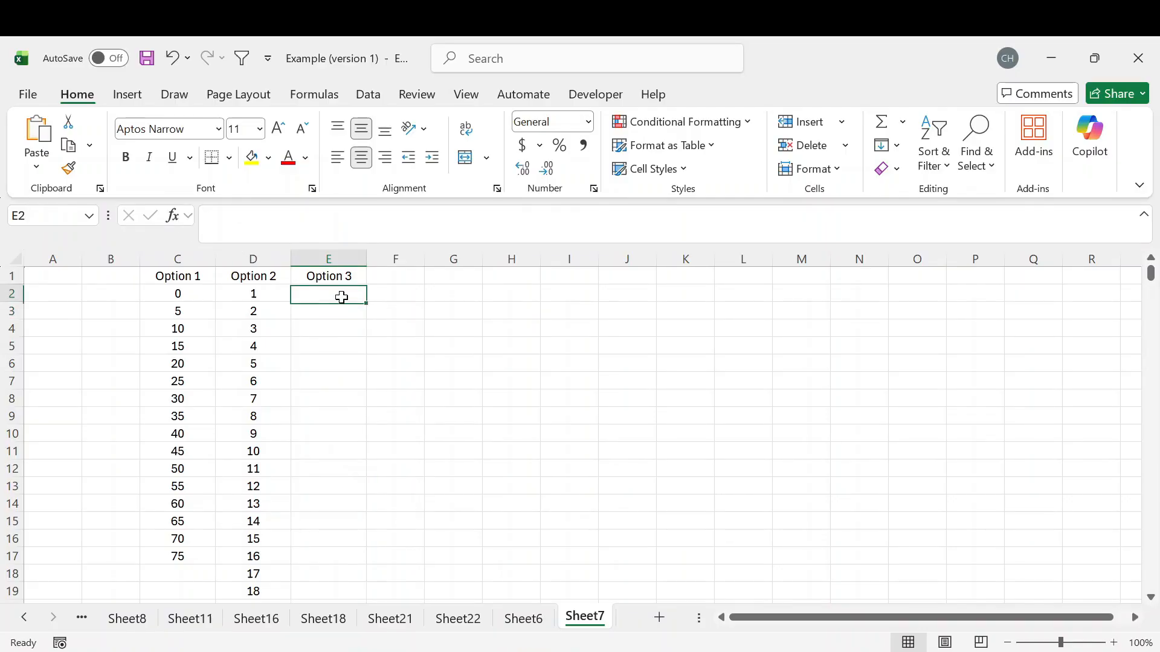
# Step: Enter the text labels Day 1 in cell E2 and Day 2 in cell E3
pyautogui.write('=')
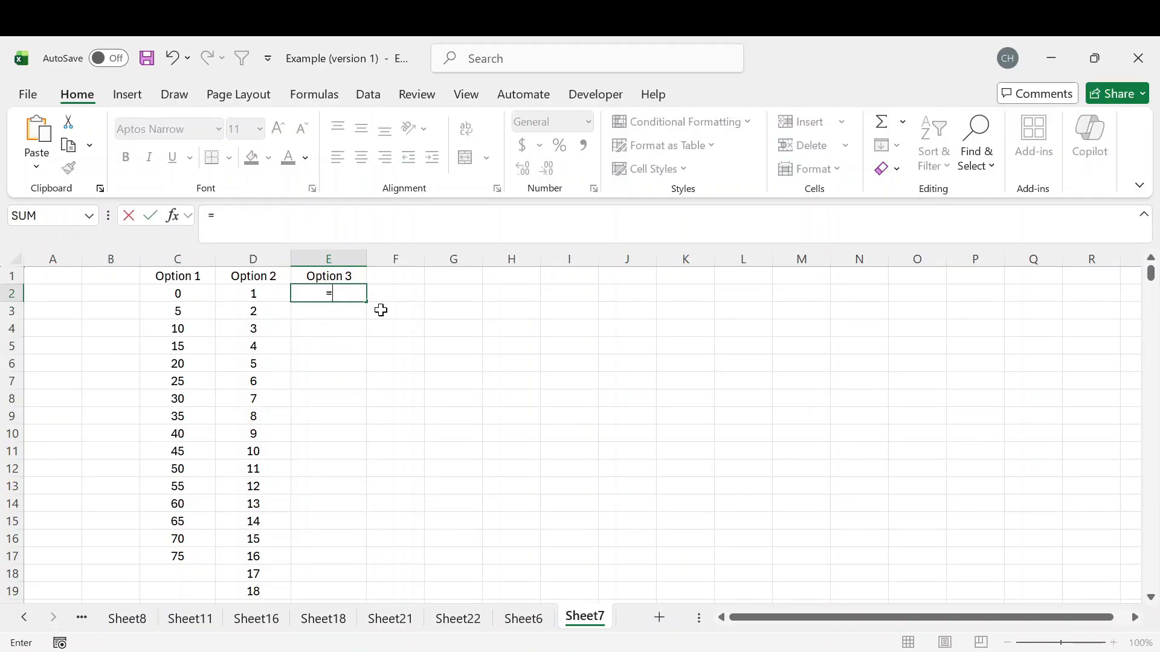
pyautogui.press('BackSpace')
pyautogui.write('Day 1')
pyautogui.press('Return')
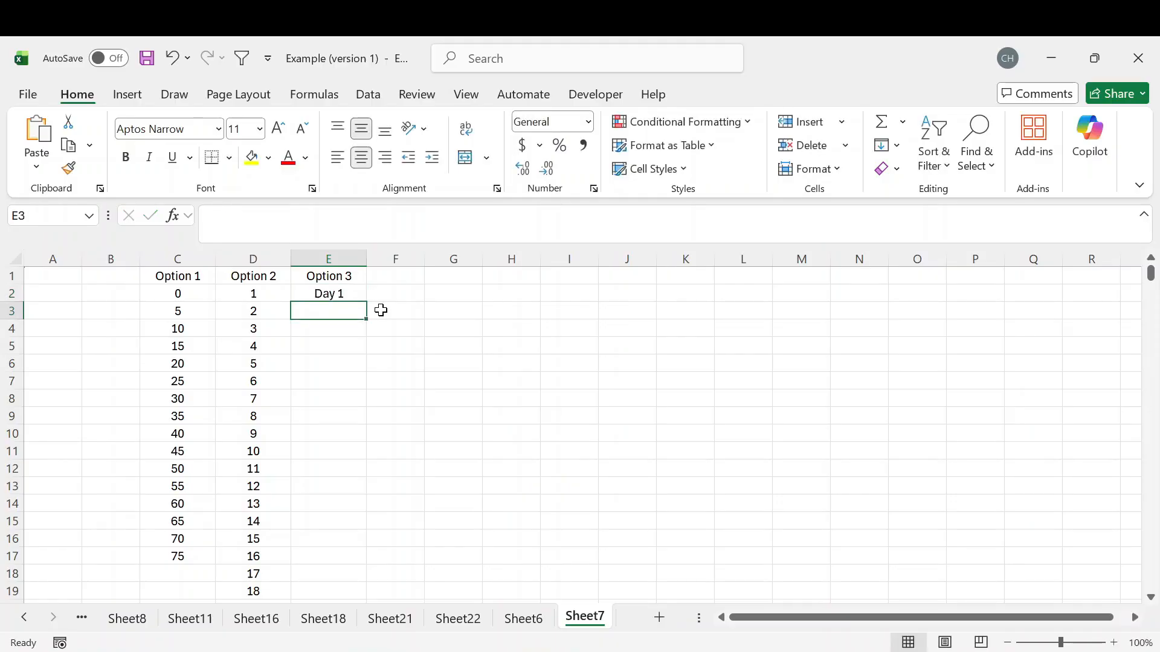
pyautogui.write('Day 2')
pyautogui.press('Return')
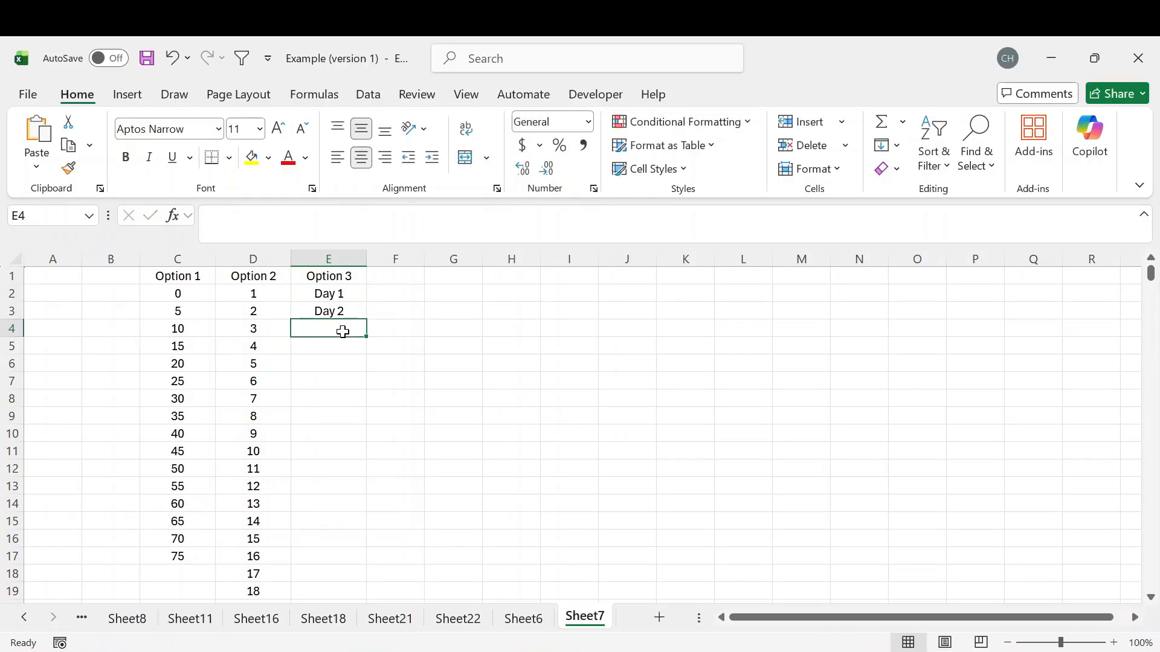
# Step: Clear the Day 1 and Day 2 labels from cells E2 and E3
pyautogui.moveTo(329, 294); pyautogui.dragTo(342, 372)
pyautogui.click(339, 293)
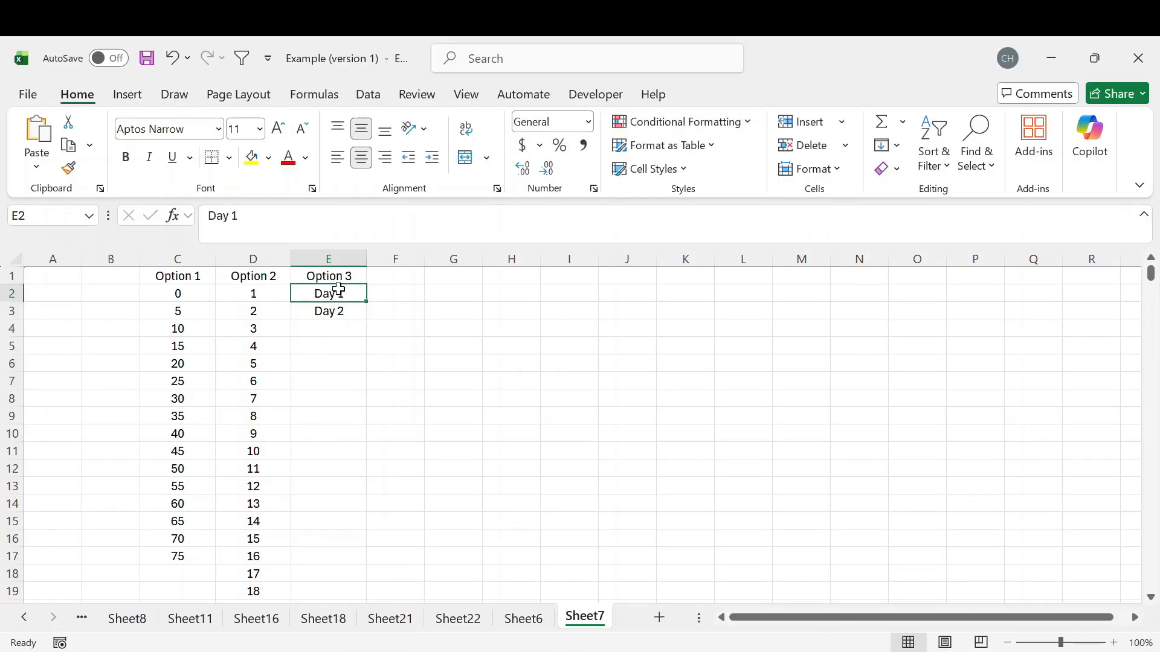
pyautogui.press('BackSpace')
pyautogui.press('Return')
pyautogui.press('BackSpace')
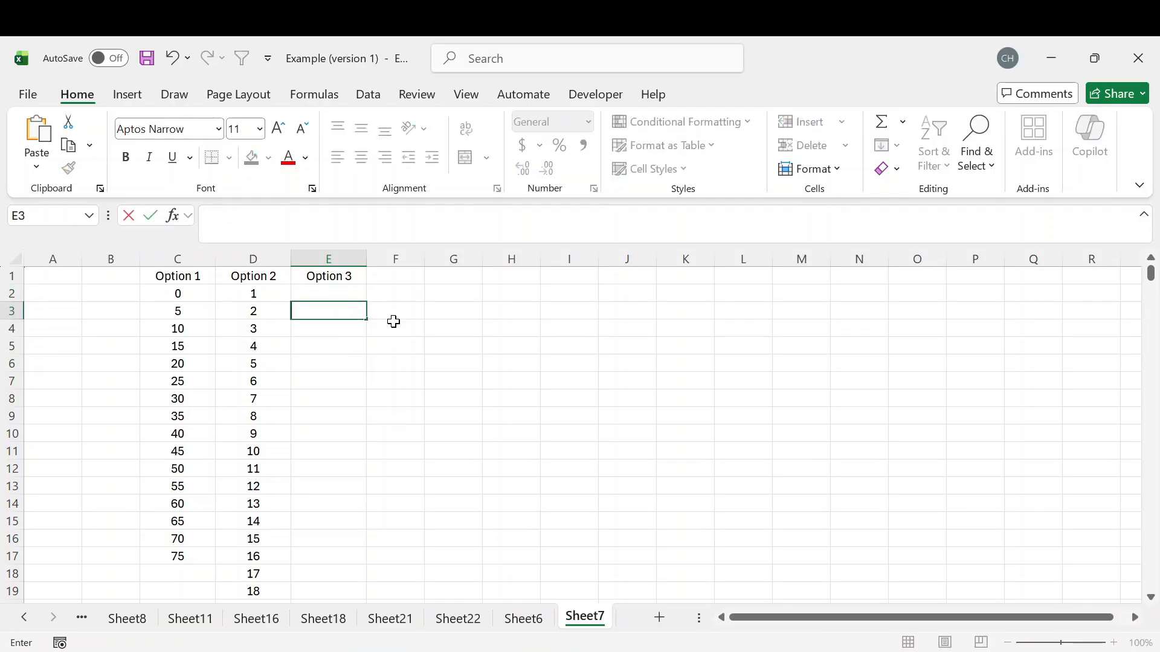
pyautogui.press('Up')
# Step: Enter the formula ="Day"&SEQUENCE(365) in cell E2 under Option 3
pyautogui.write('=')
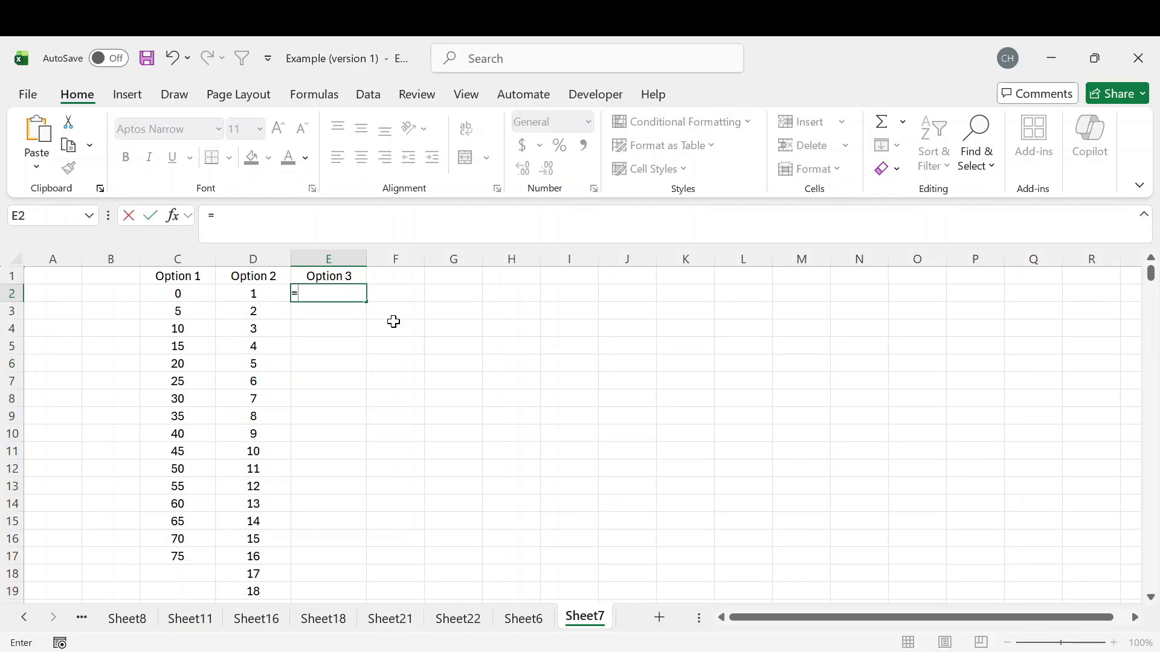
pyautogui.write('"Day')
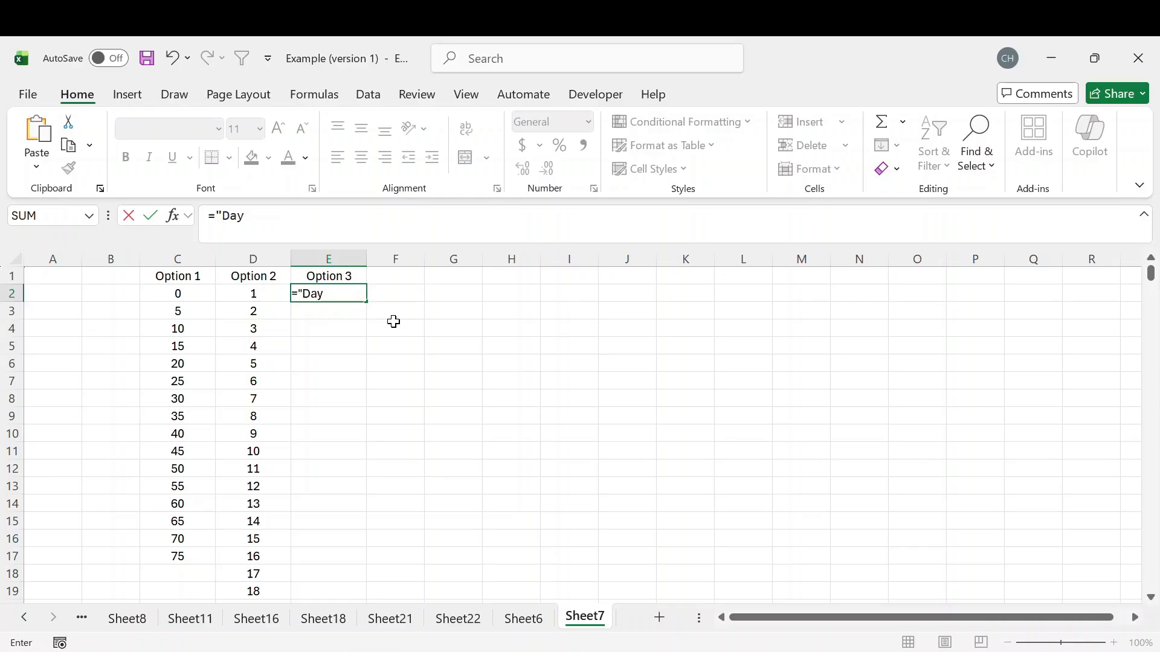
pyautogui.write('"&se')
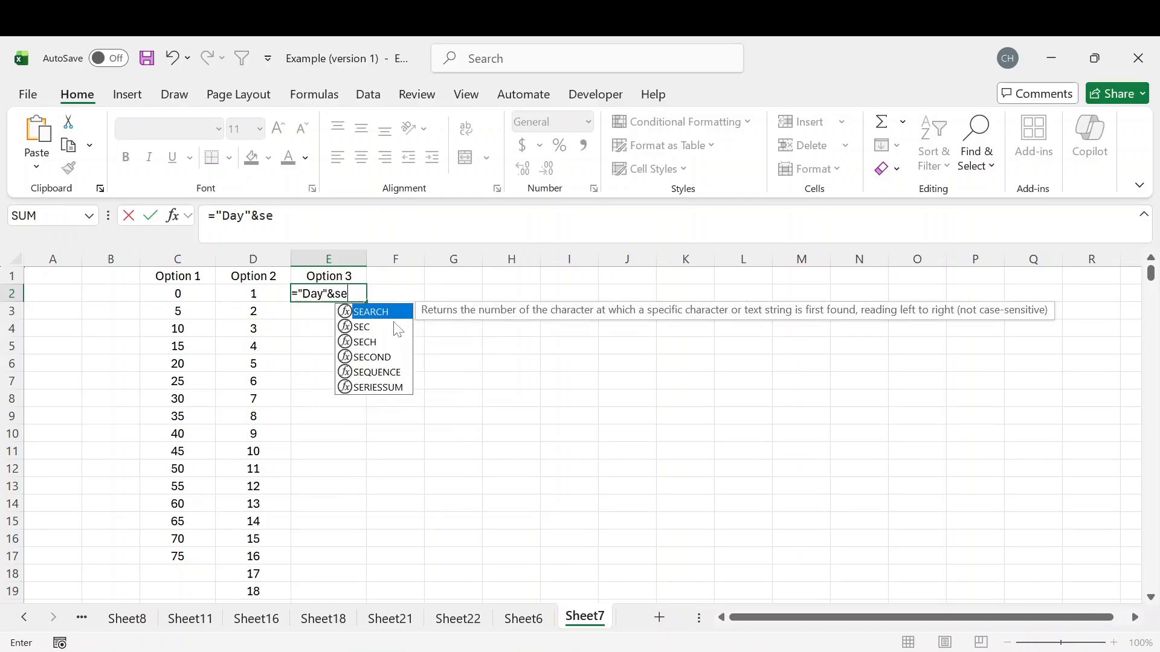
pyautogui.write('q')
pyautogui.press('Tab')
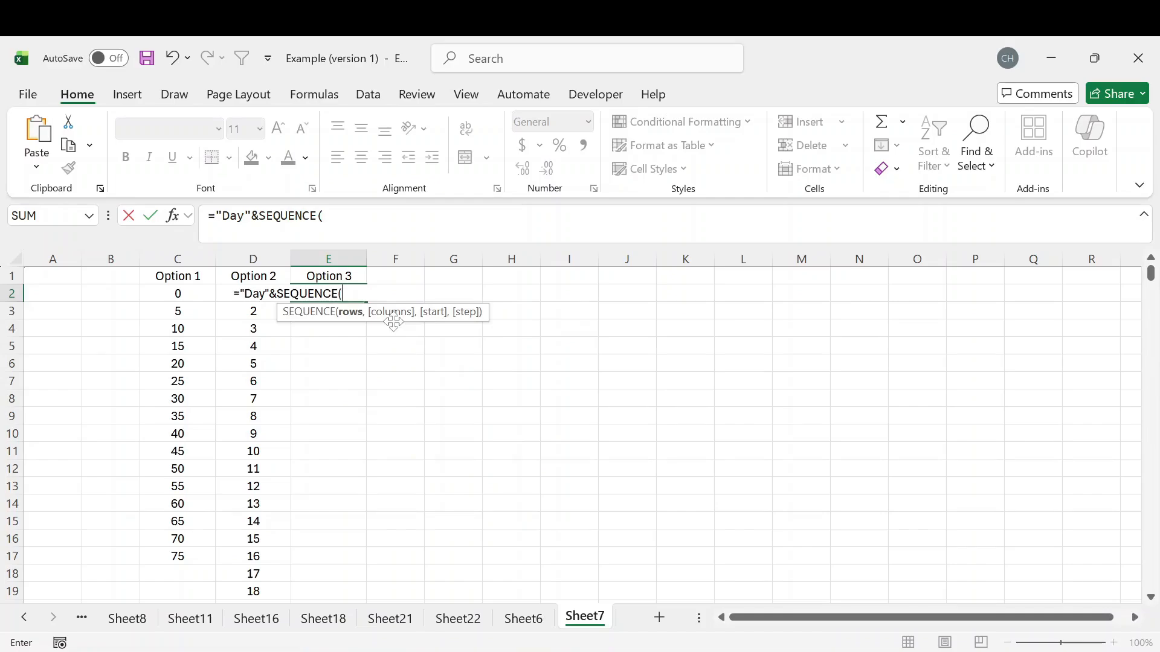
pyautogui.write('365)')
pyautogui.press('Return')
# Step: Check the generated Day labels in column E down to the last row and return to the start of the list
pyautogui.click(349, 289)
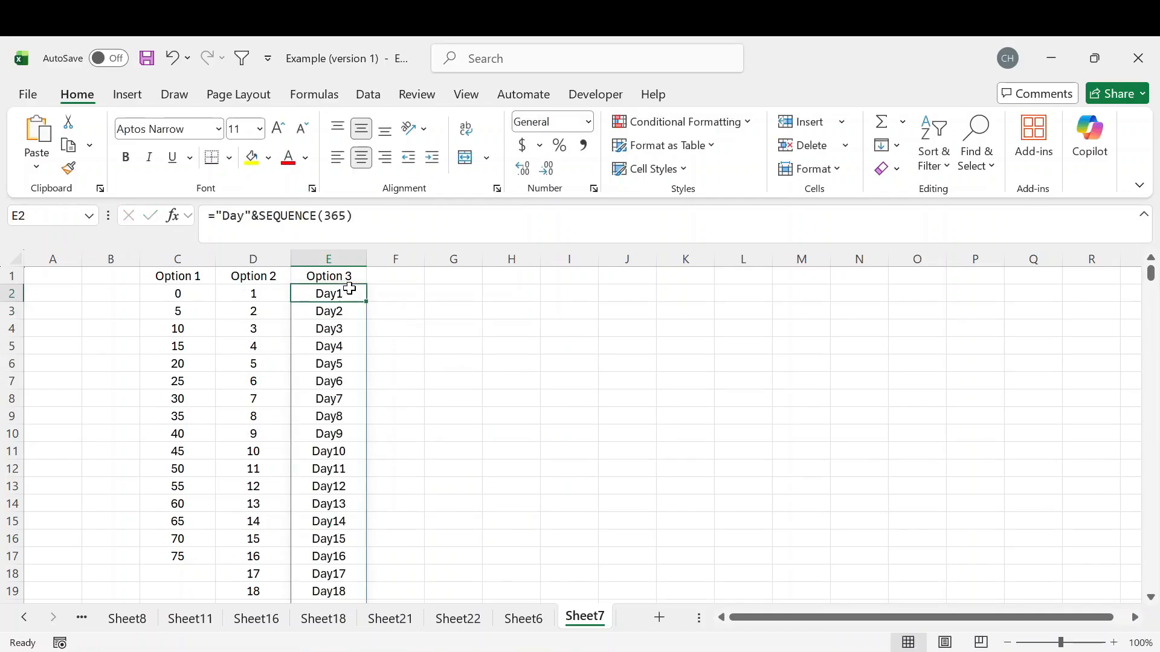
pyautogui.scroll(-9, 349, 423)
pyautogui.click(350, 453)
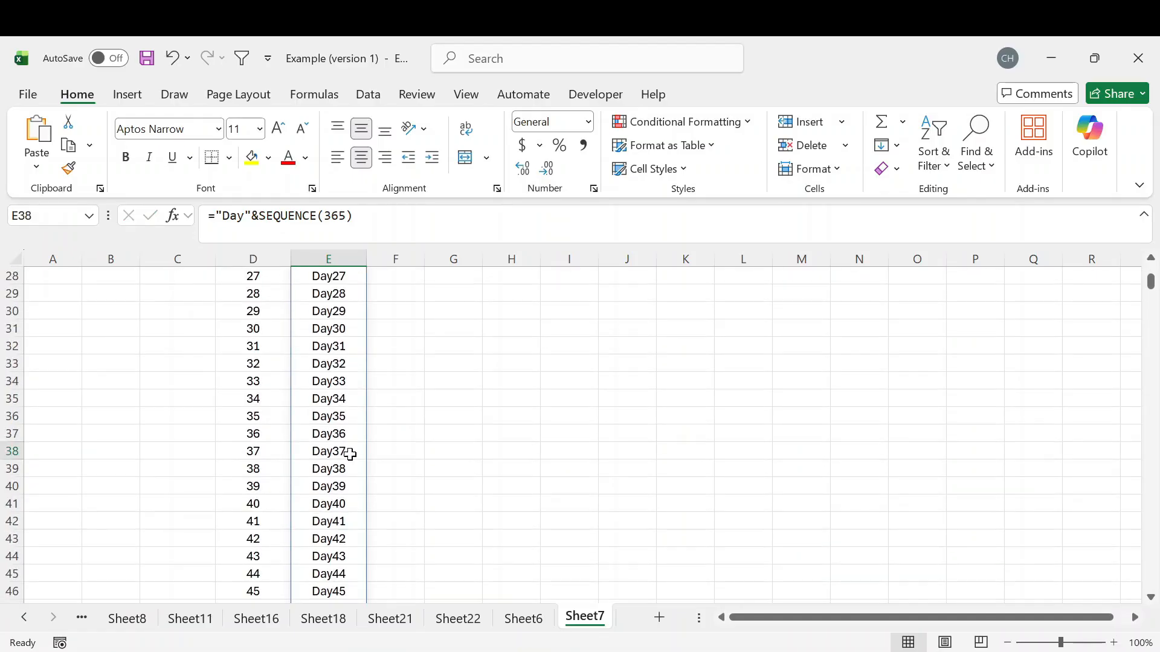
pyautogui.hotkey('ctrl', 'shift', 'Down')
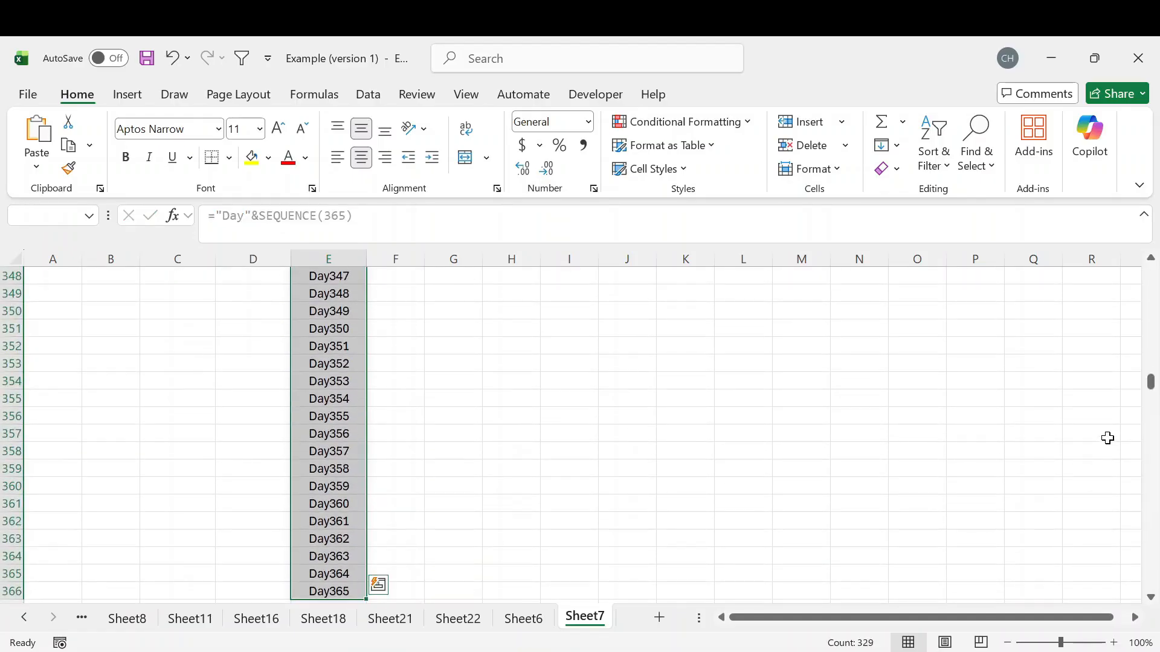
pyautogui.moveTo(1150, 382); pyautogui.dragTo(1150, 271)
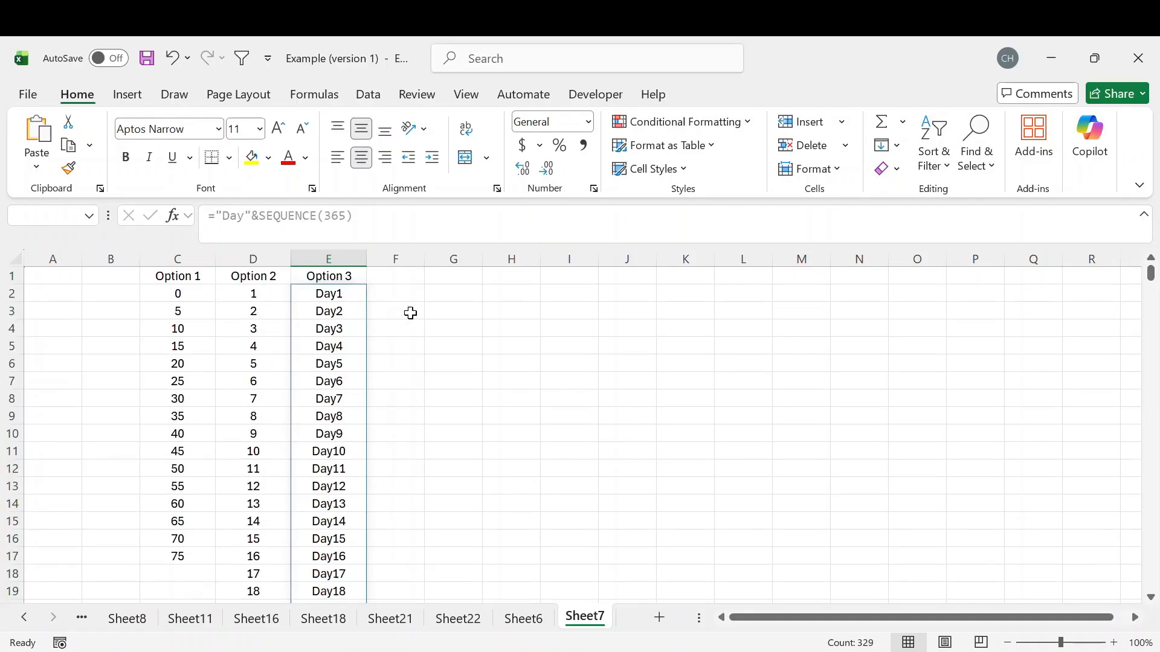
# Step: Add a space after Day in the cell E2 formula, making it ="Day "&SEQUENCE(365)
pyautogui.click(327, 296)
pyautogui.click(245, 217)
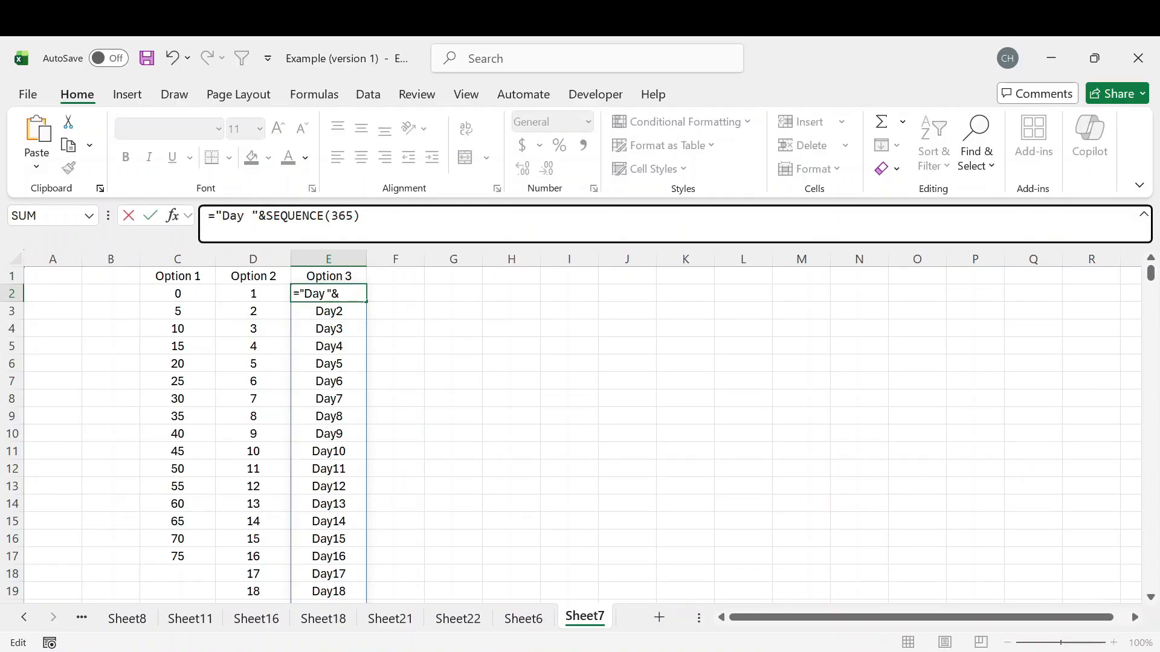
pyautogui.press('Return')
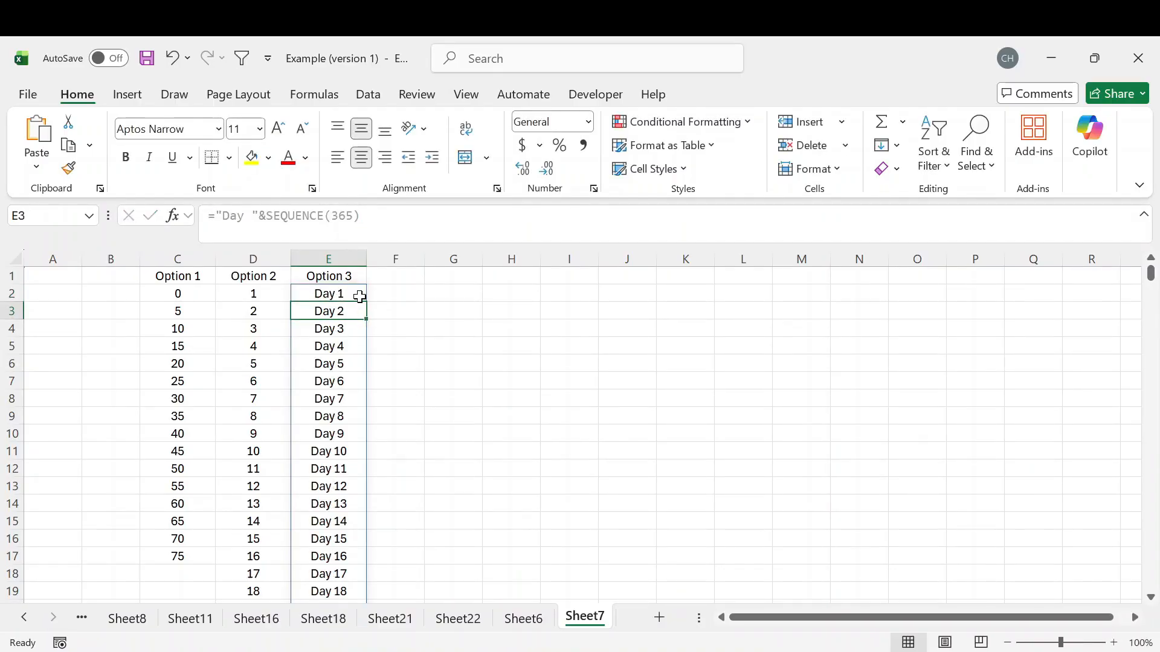
# Step: Review the spaced Day labels under Option 3 and the formula in cell E2
pyautogui.moveTo(351, 276); pyautogui.dragTo(357, 543)
pyautogui.click(393, 346)
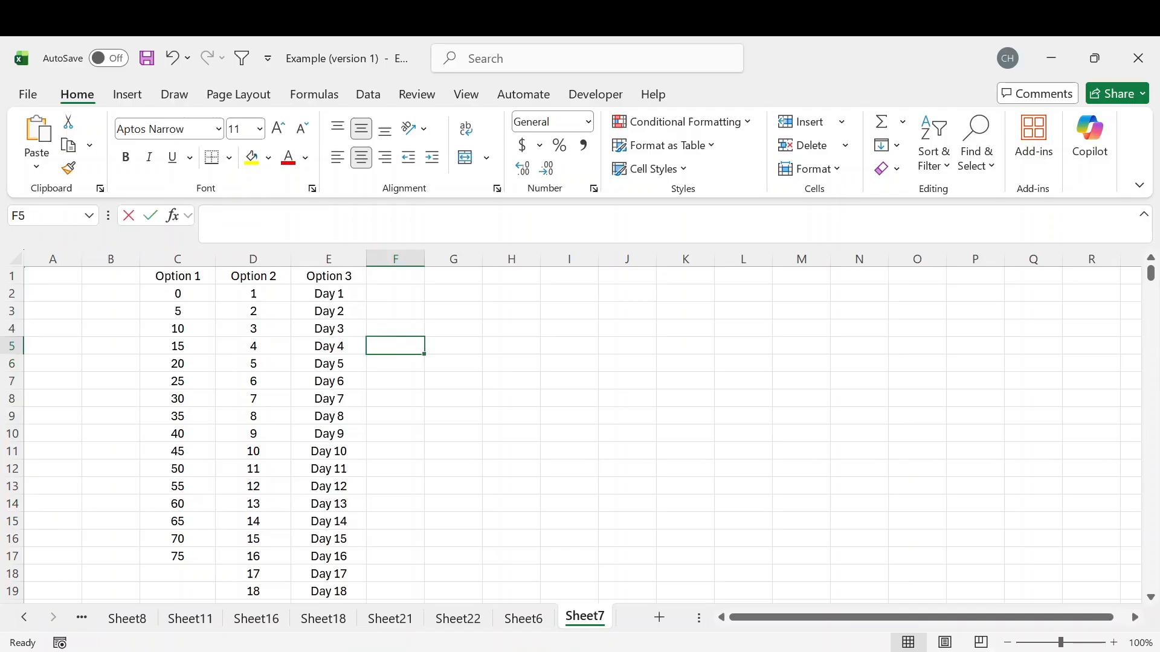
pyautogui.click(336, 290)
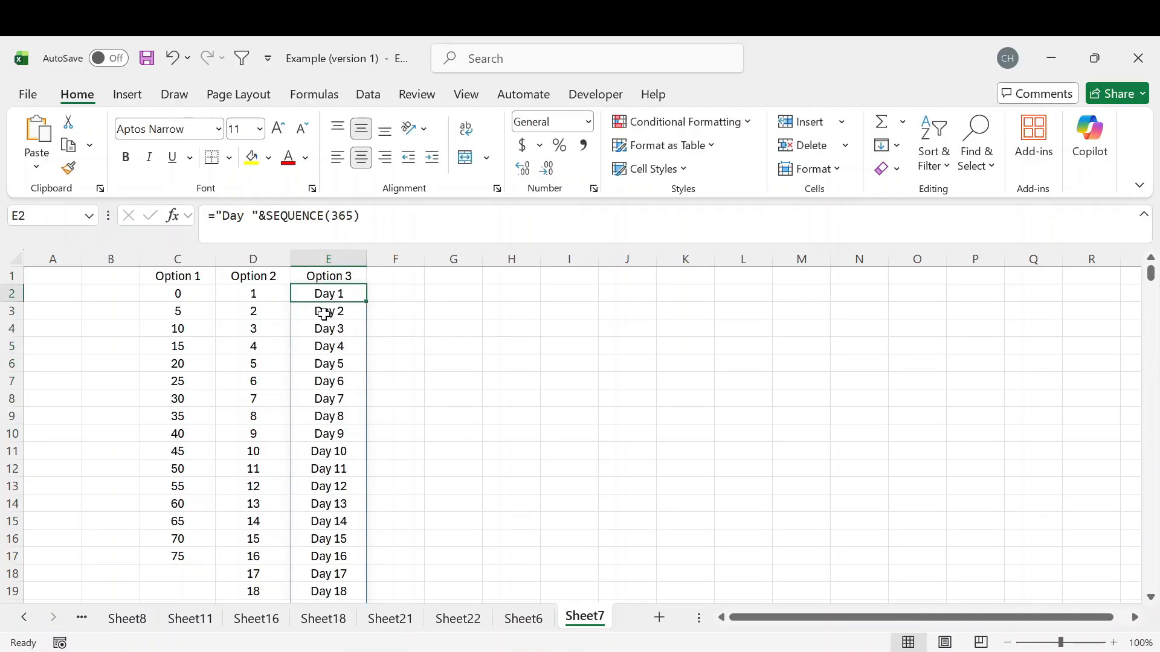
pyautogui.click(435, 307)
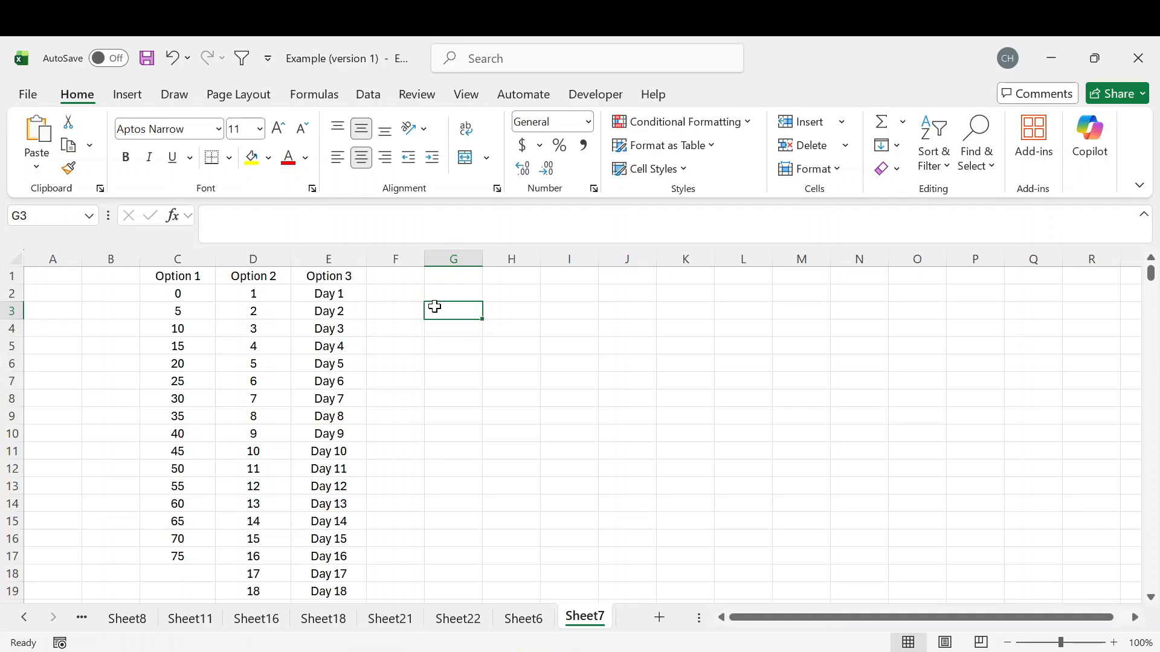